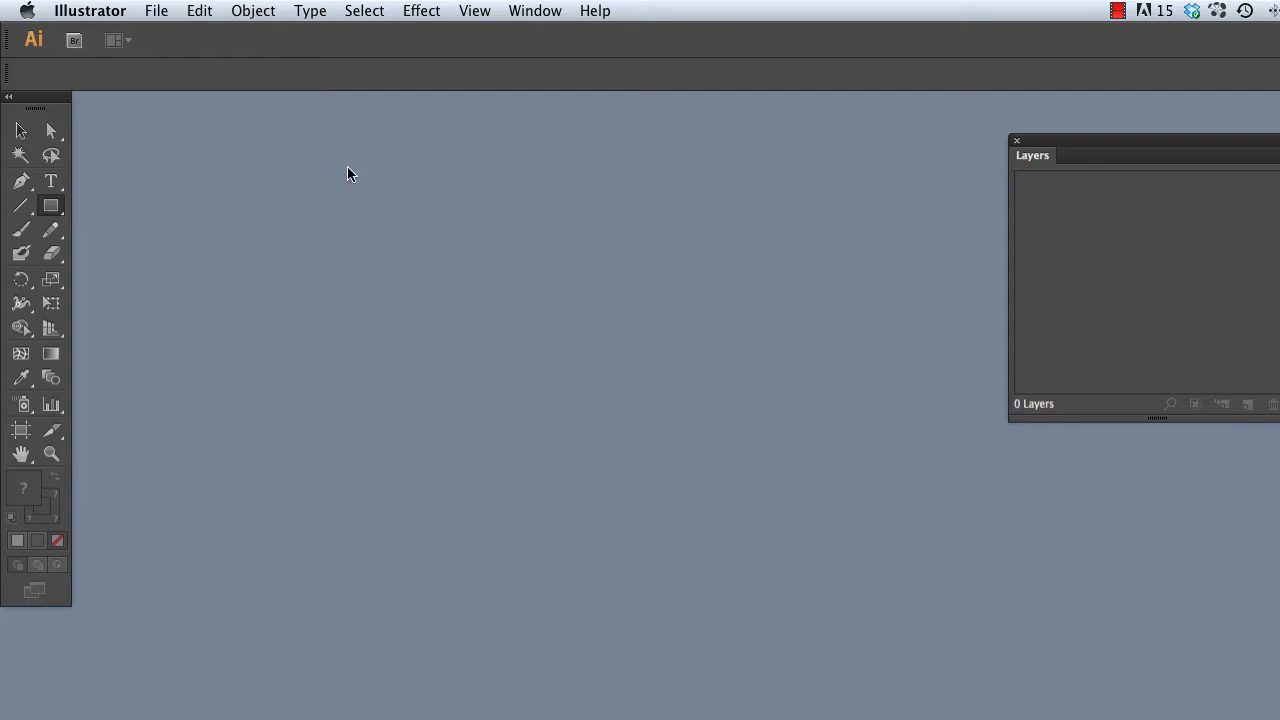
Create a new landscape Letter document with one artboard, 792 by 612 pt.
left_click(156, 11)
left_click(163, 36)
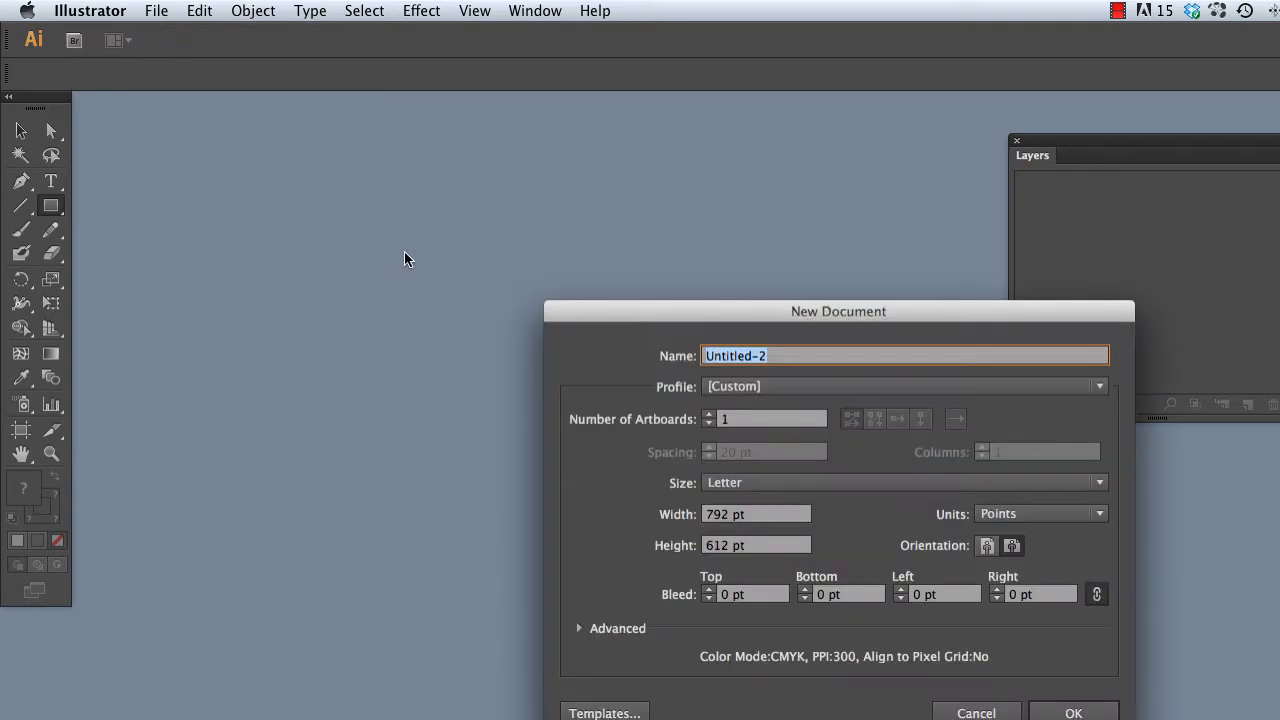
left_click_drag(758, 316, 511, 181)
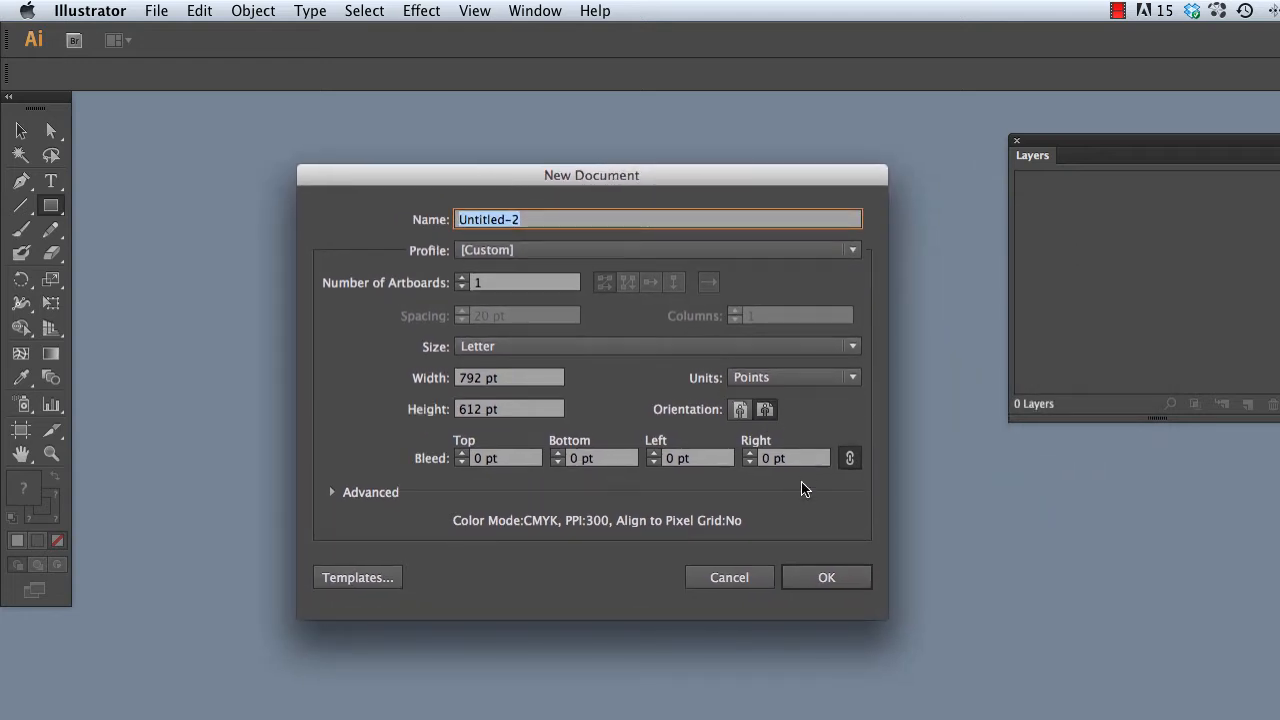
left_click(826, 577)
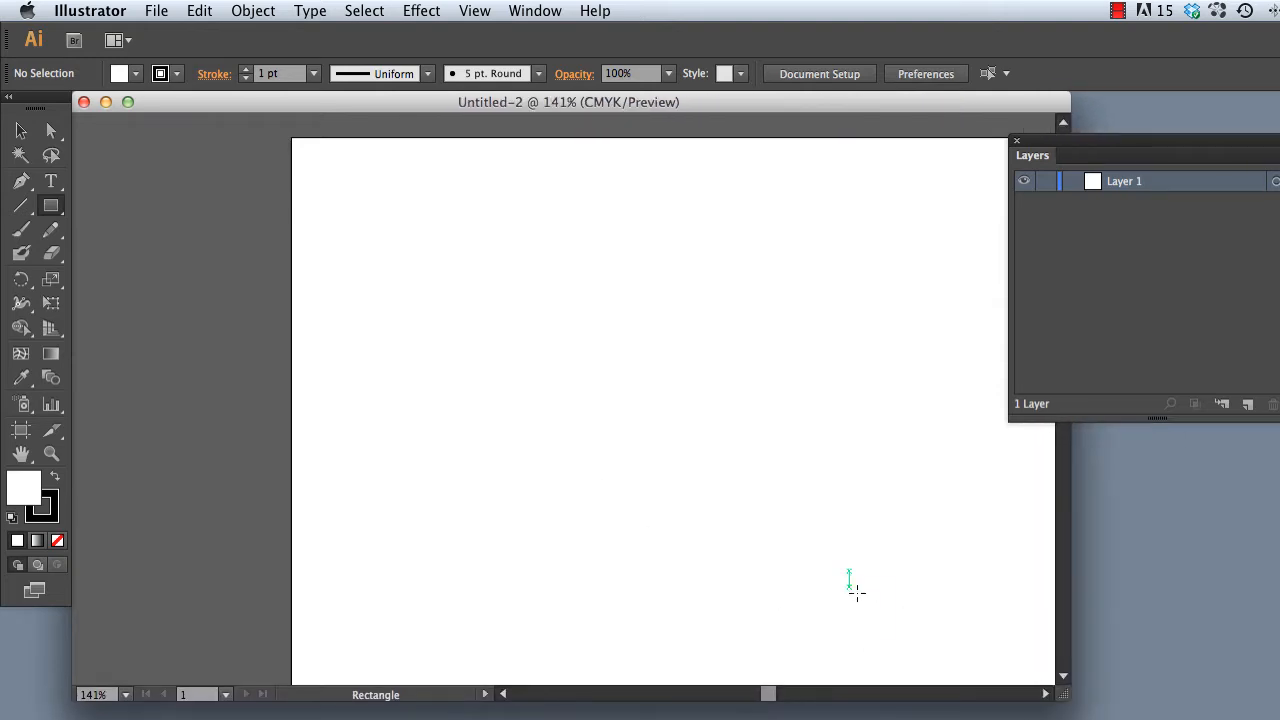
Place the Ink.tif sketch from the Desktop in the document as a linked template.
key("space")
left_click_drag(837, 537, 584, 433)
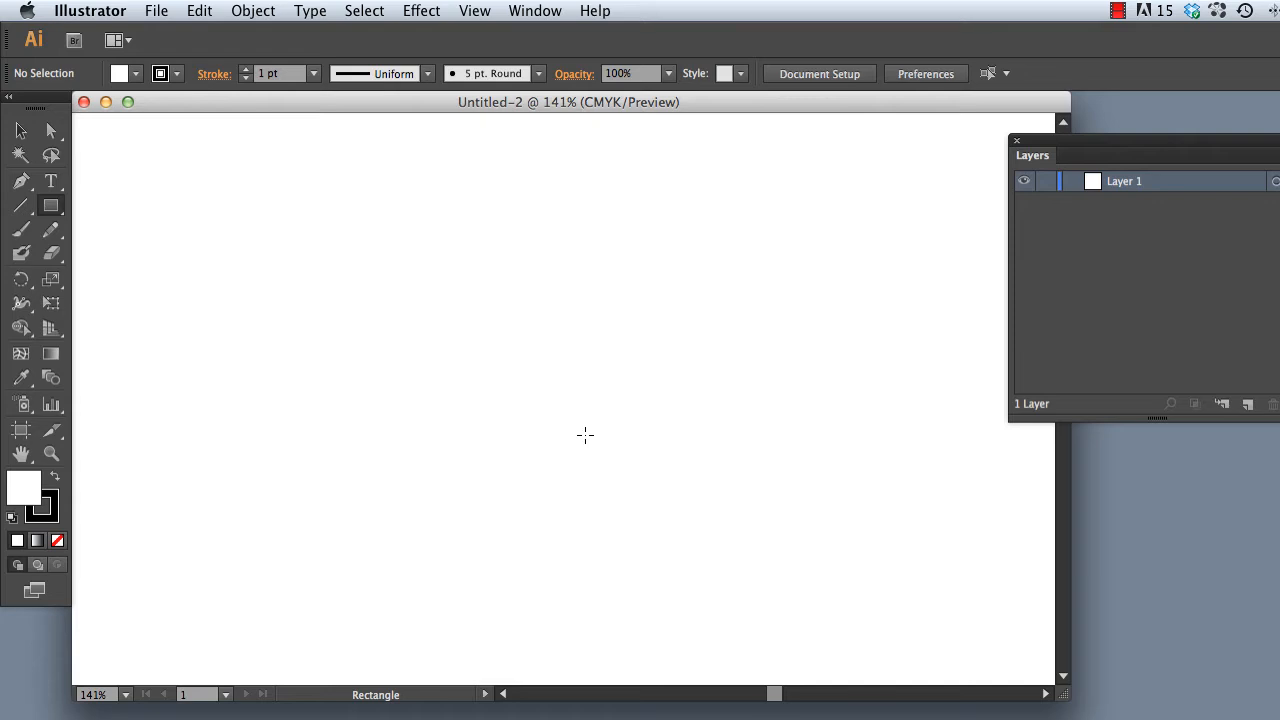
left_click(585, 434, "alt+super")
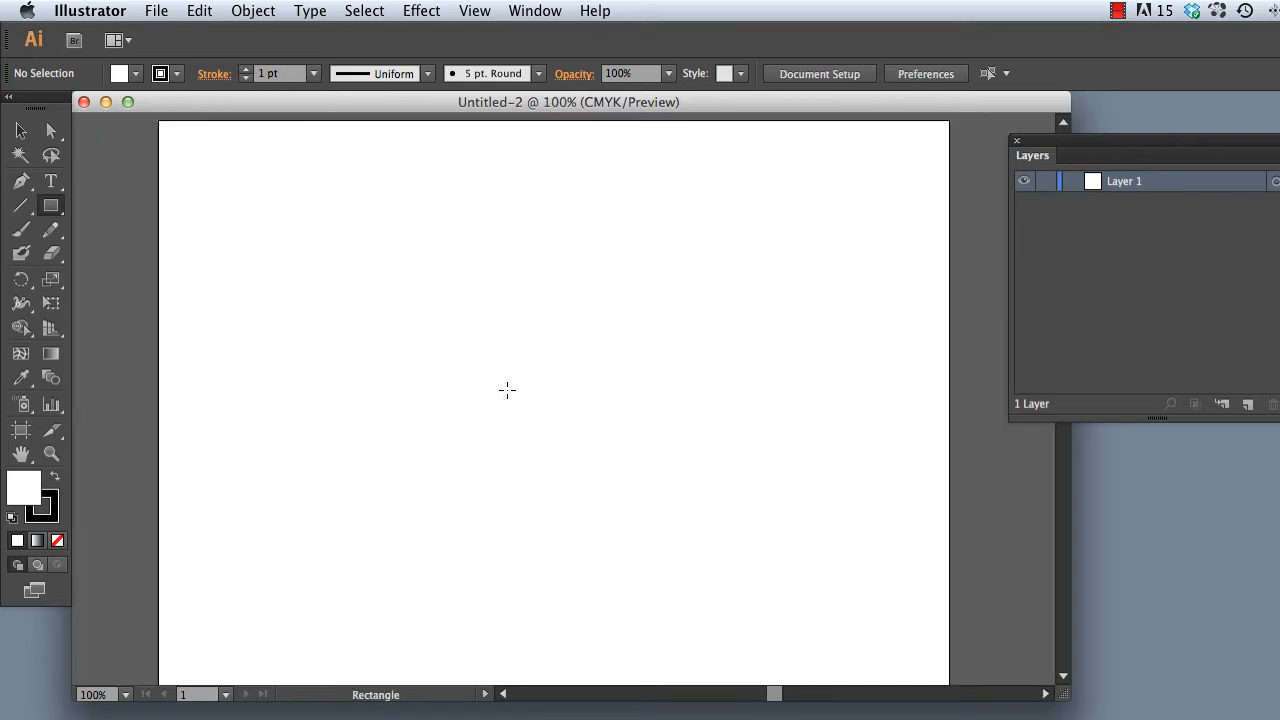
left_click(156, 11)
left_click(180, 307)
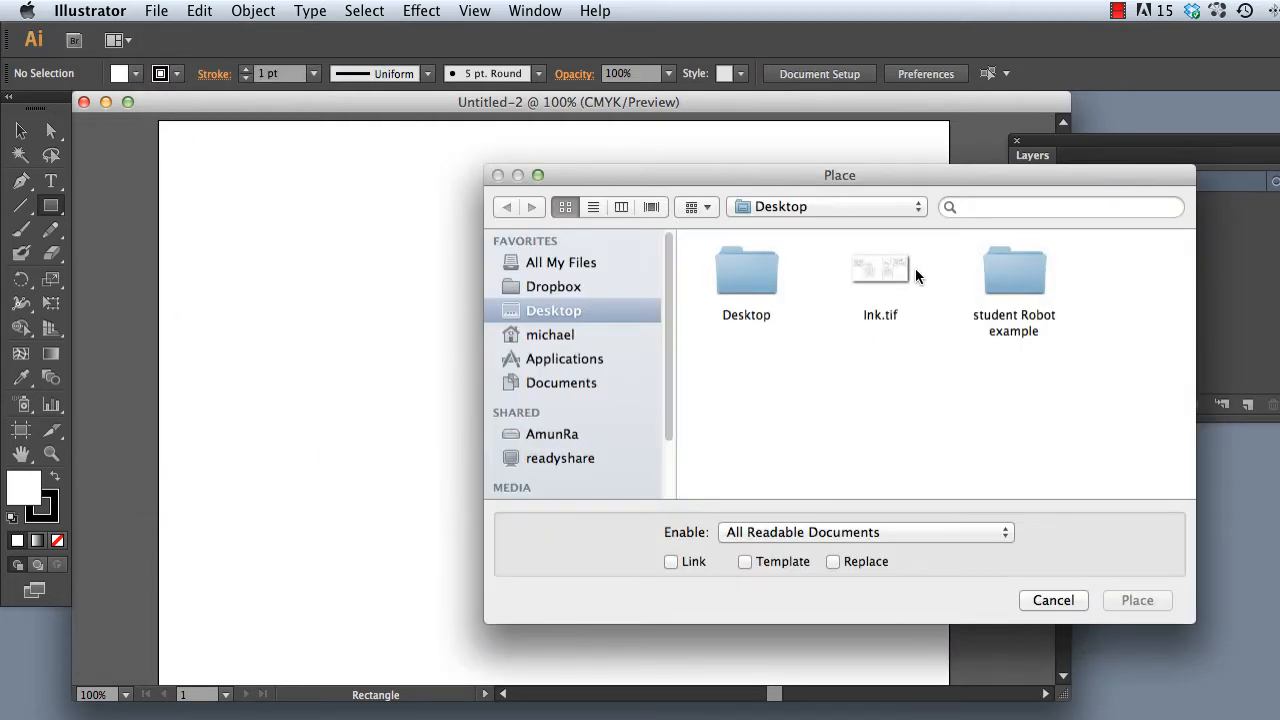
left_click(879, 270)
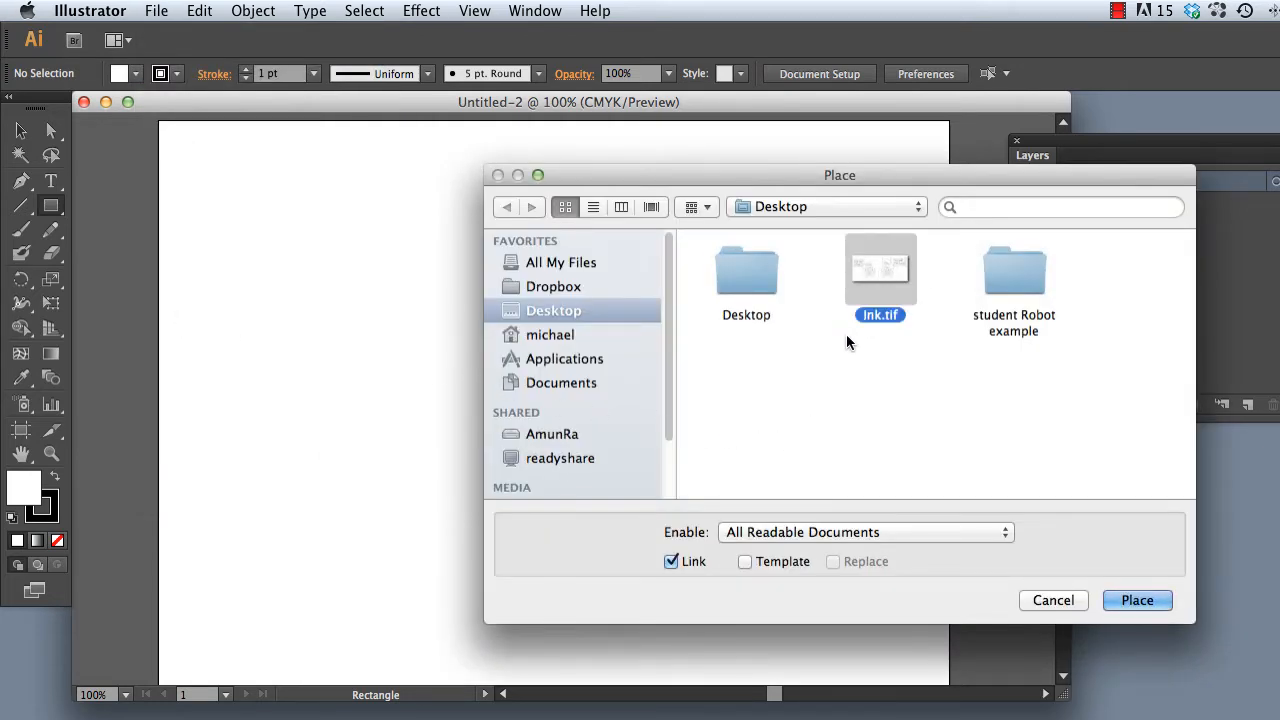
left_click(745, 563)
left_click(1138, 600)
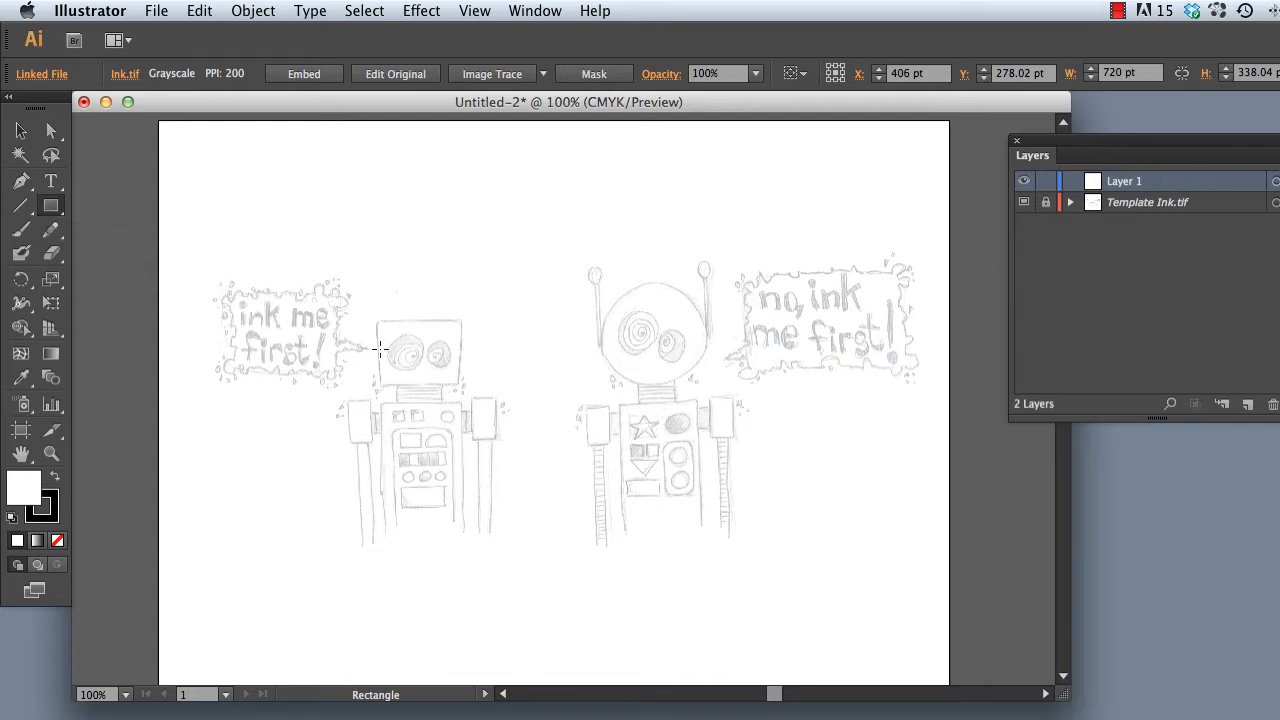
Trace the left robot's head with an unfilled rectangle about 84 by 64 pt and its neck with one about 46 by 20 pt.
left_click_drag(376, 320, 460, 384)
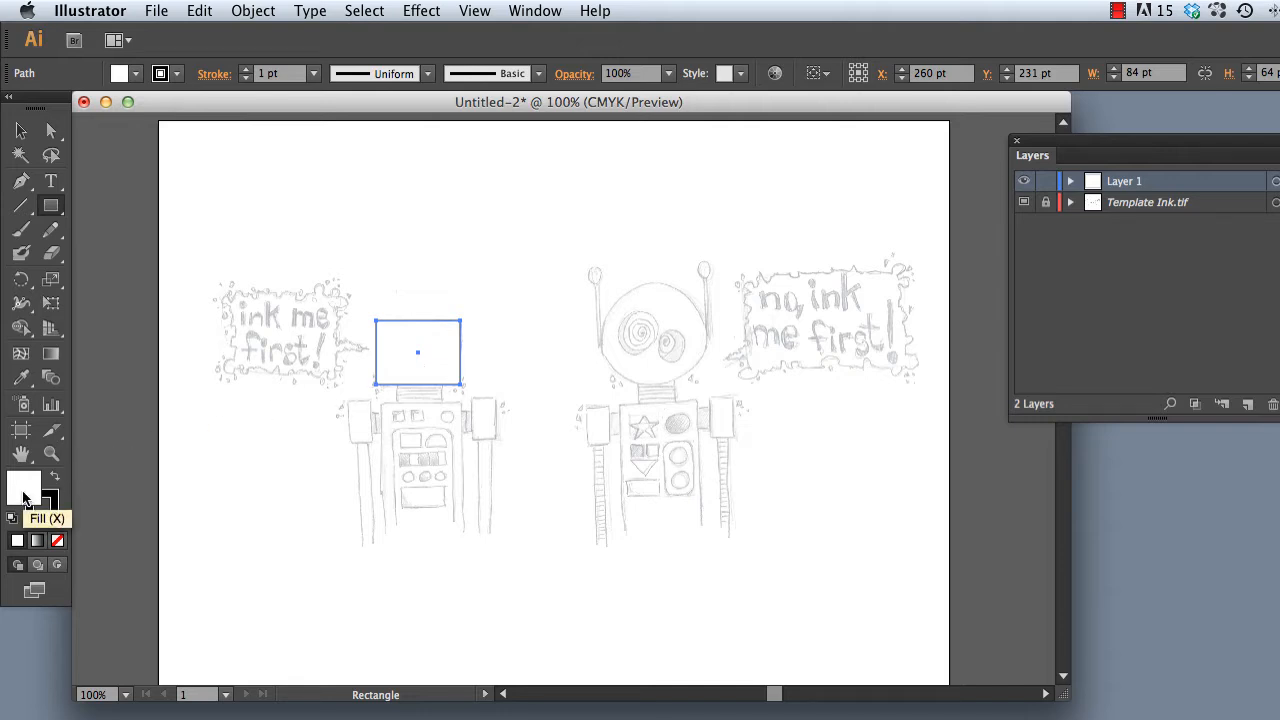
left_click(58, 541)
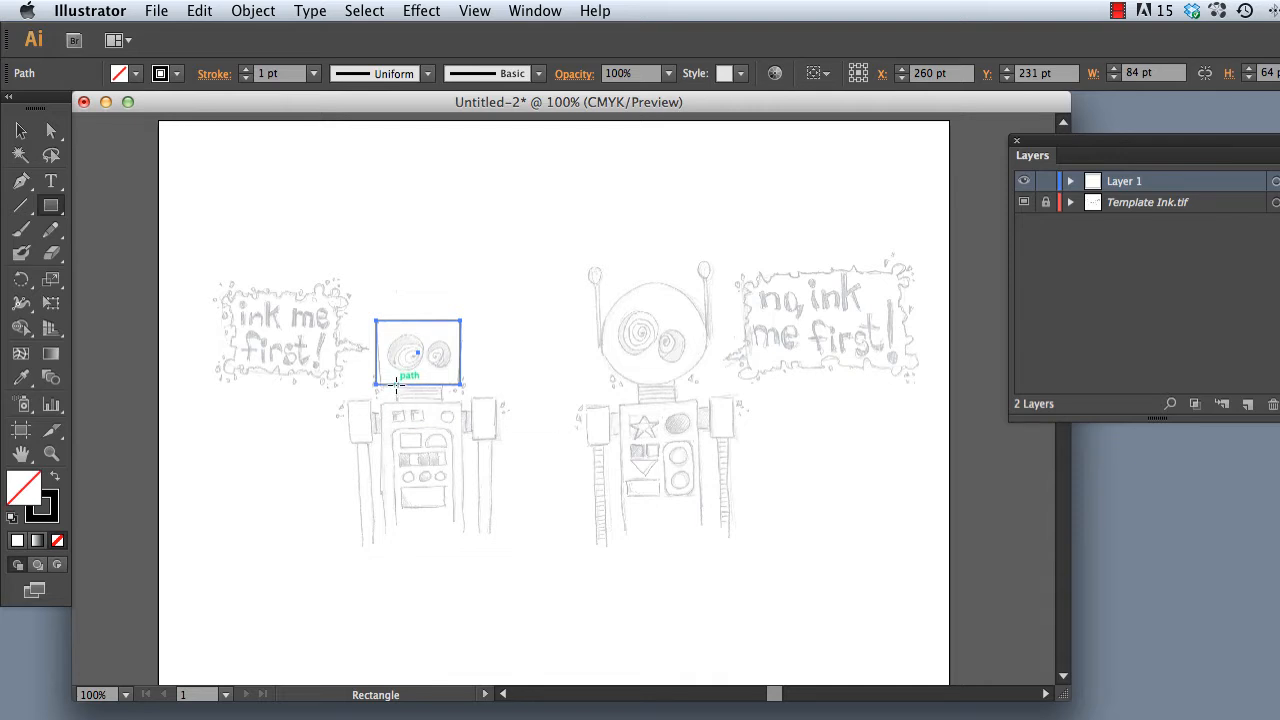
left_click_drag(396, 386, 443, 407)
Trace the left robot's torso with a rounded rectangle about 77 by 135 pt, adjusting the corner radius while drawing to leave slightly rounded corners.
key("z")
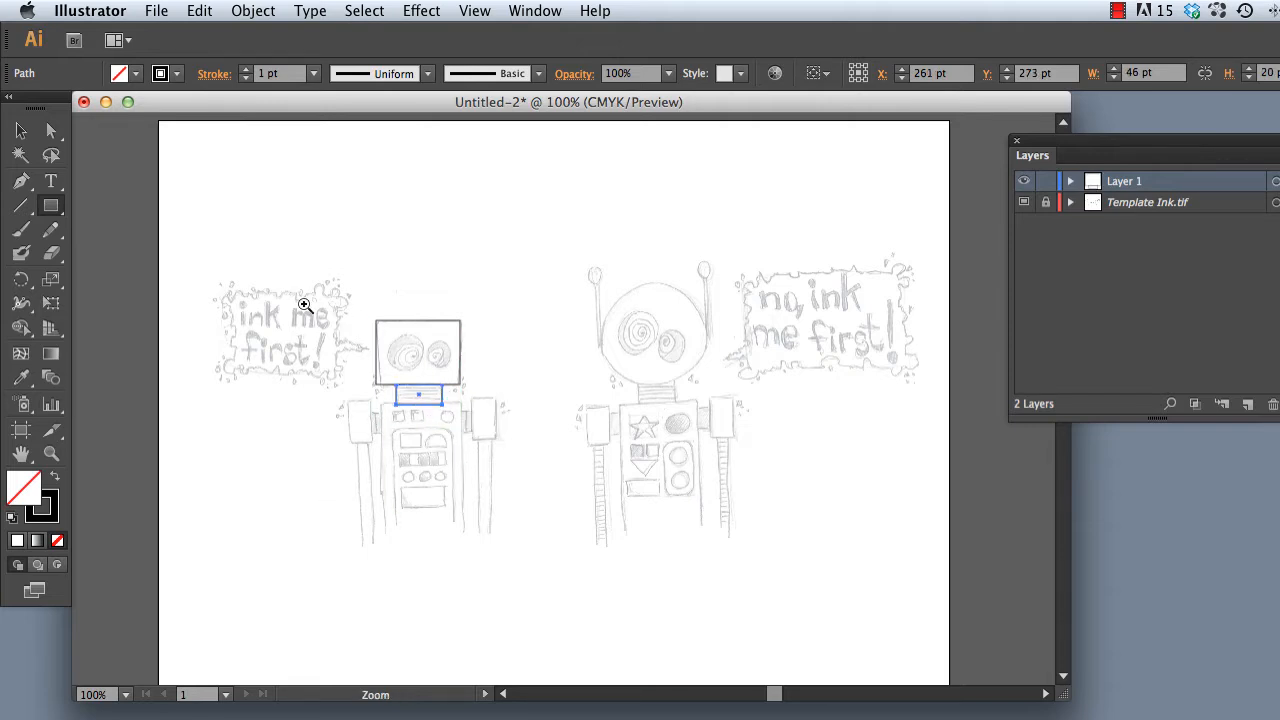
left_click_drag(296, 283, 562, 590)
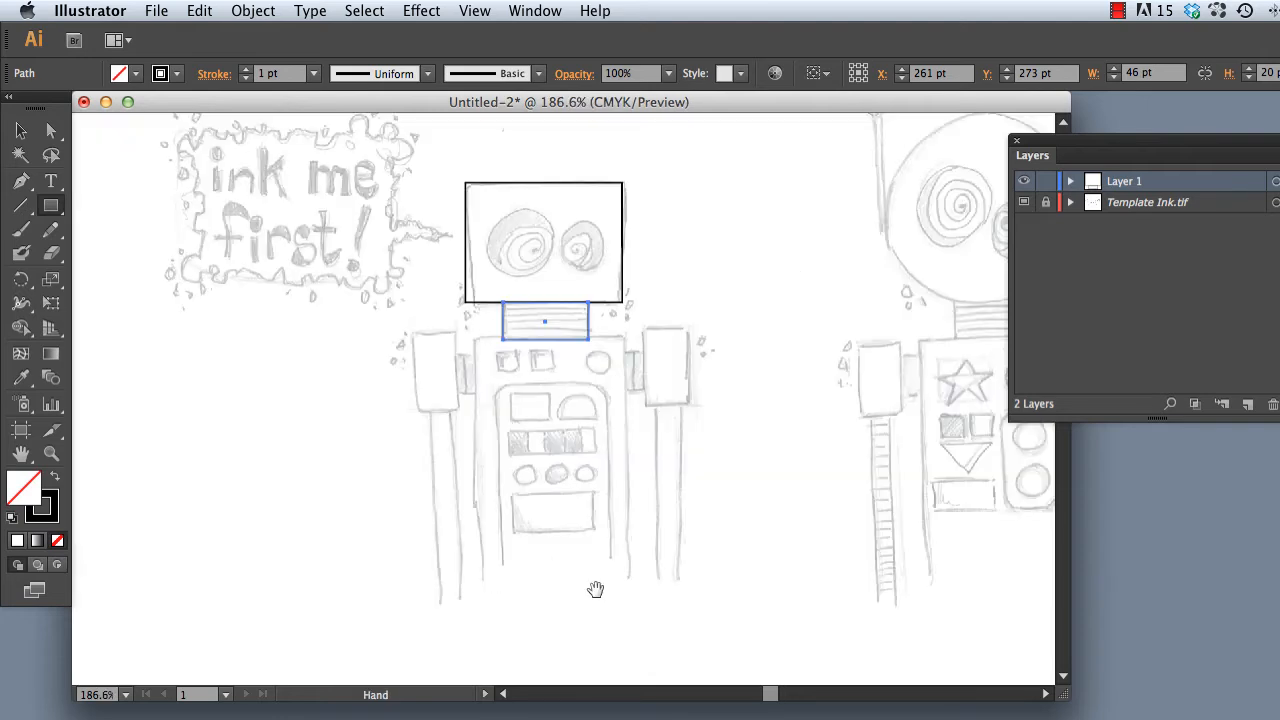
left_click(53, 208)
left_click(180, 229)
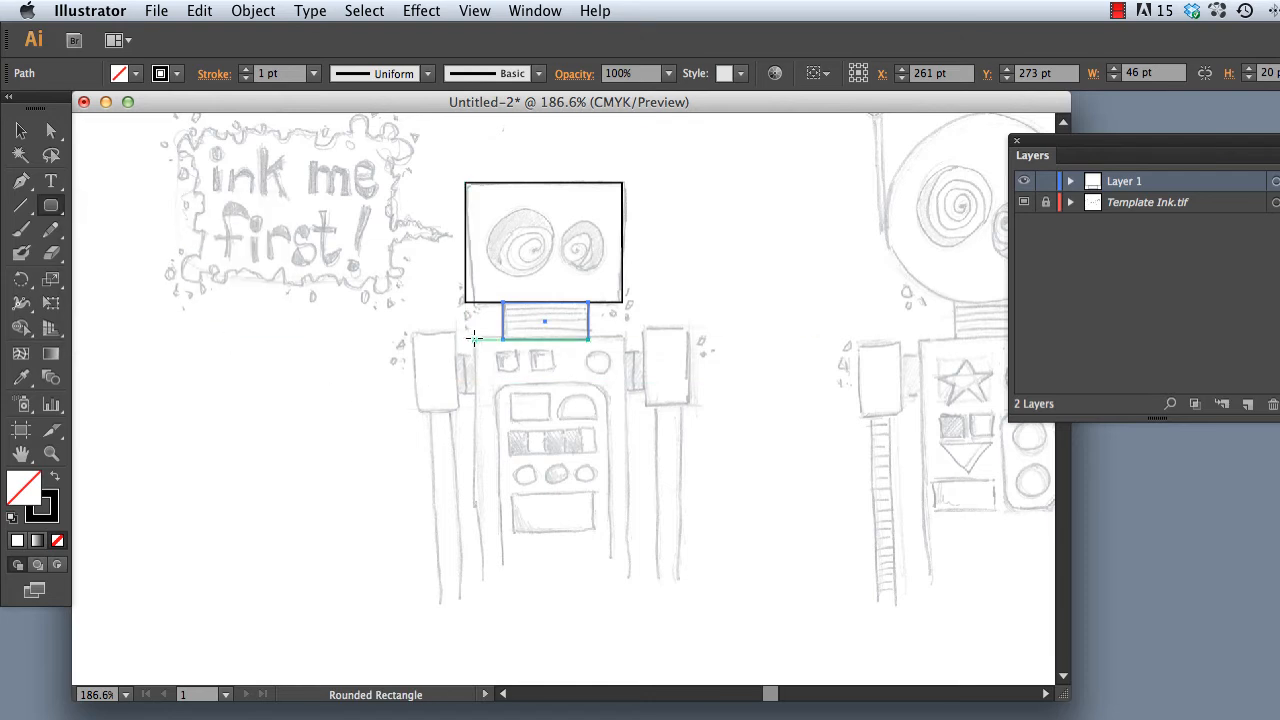
left_click_drag(474, 338, 618, 592)
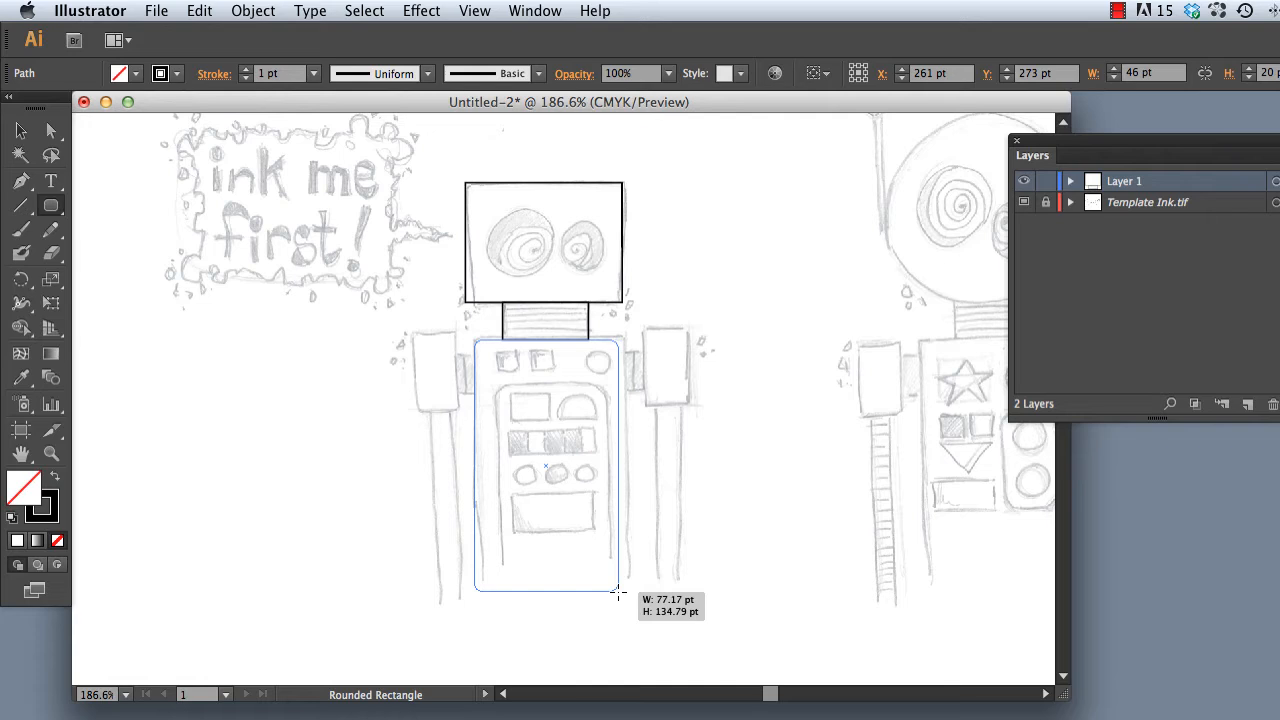
key("Up")
key("Up")
key("Up")
key("Up")
key("Up")
key("Up")
key("Up")
key("Up")
key("Up")
key("Down")
key("Down")
key("Down")
key("Down")
key("Down")
key("Down")
key("Down")
left_click_drag(617, 591, 617, 591)
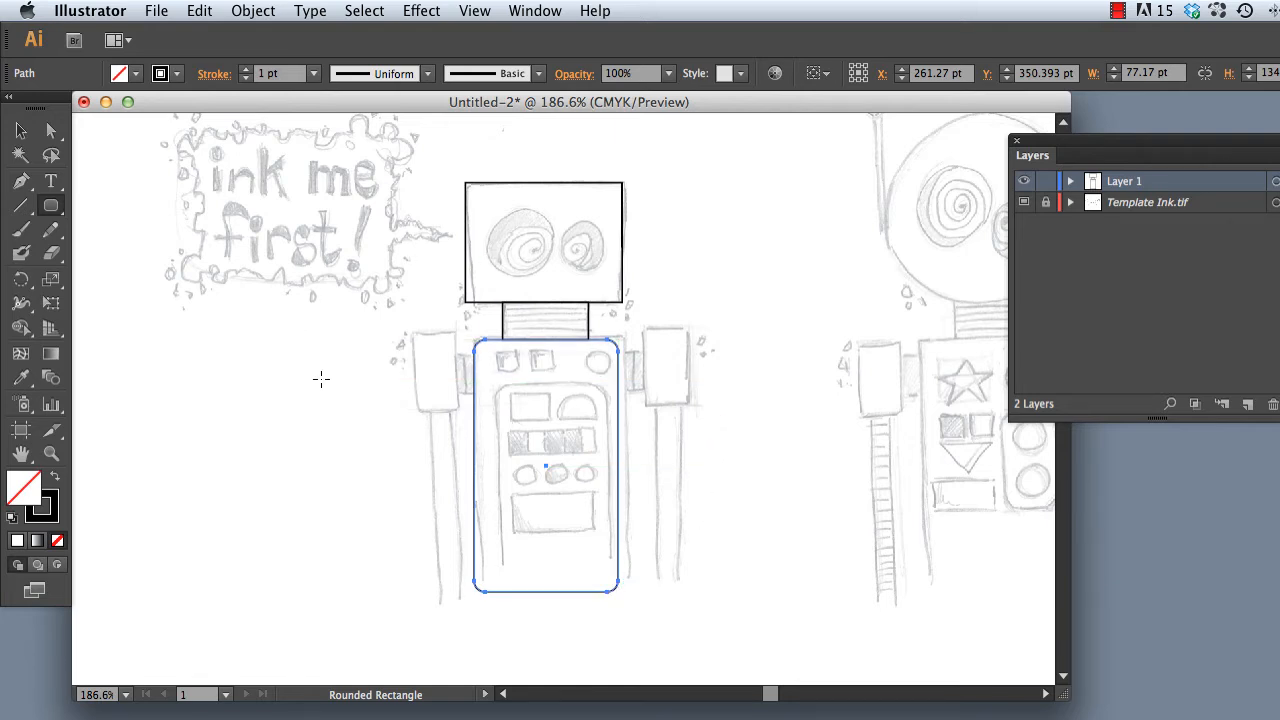
Trace the left robot's left shoulder block with a rectangle about 26 by 43 pt and place a copy level with it over the right block.
left_click_drag(51, 206, 128, 212)
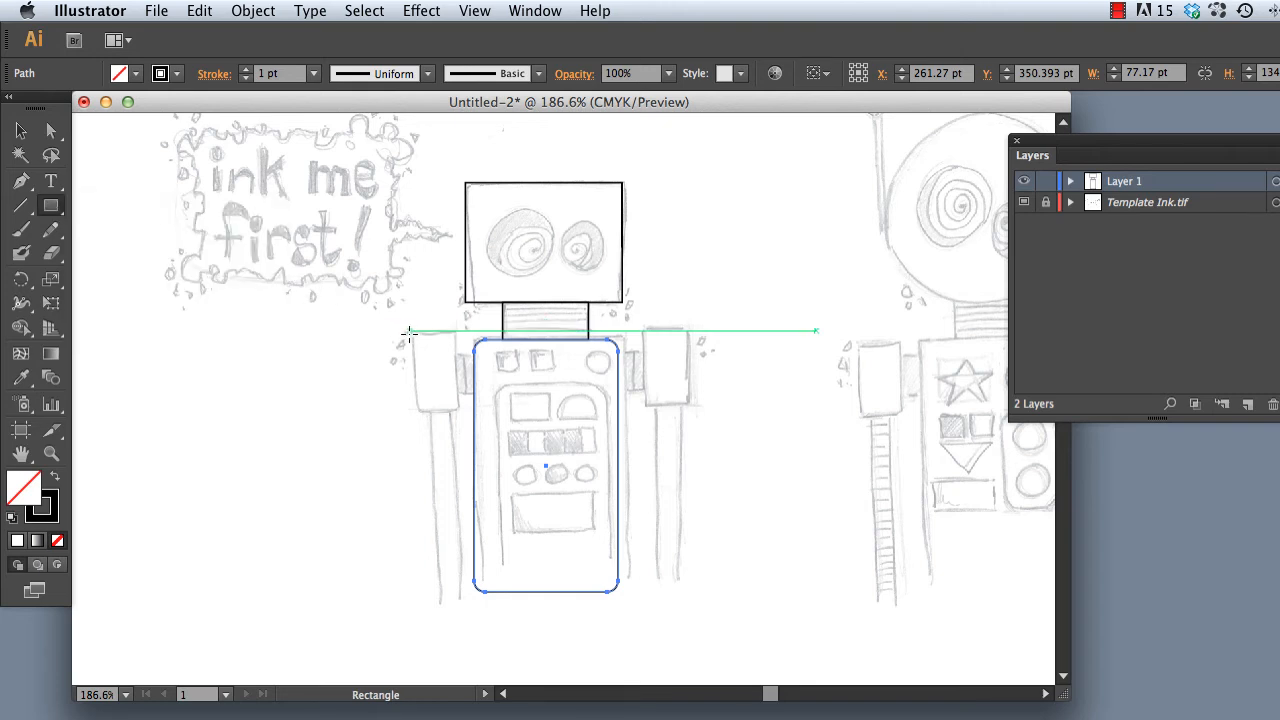
left_click_drag(408, 331, 457, 411)
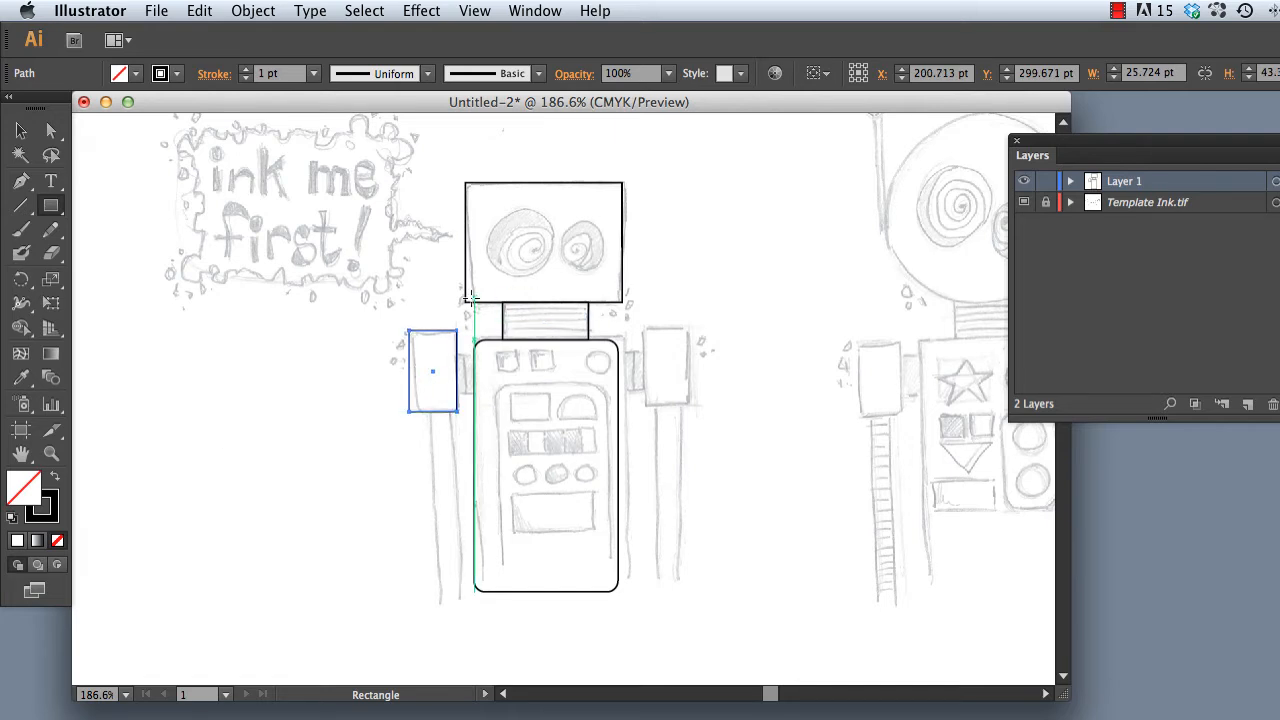
left_click(199, 14)
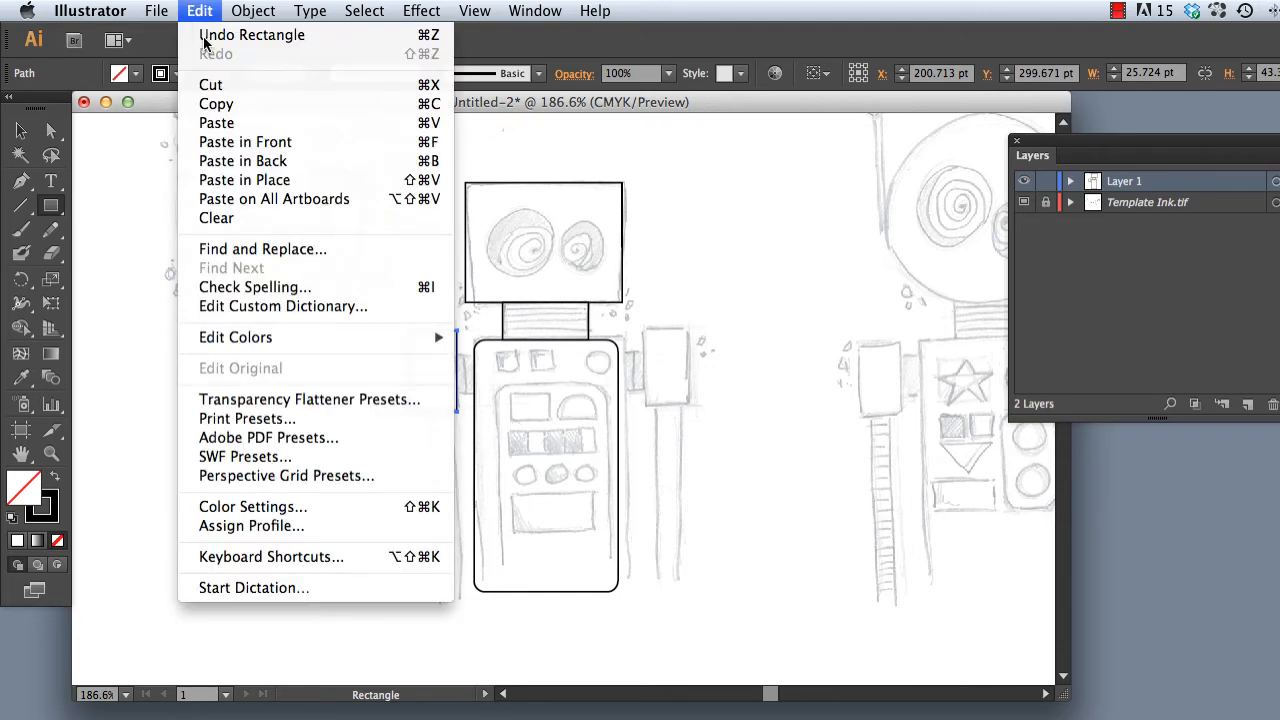
left_click(218, 105)
left_click(203, 13)
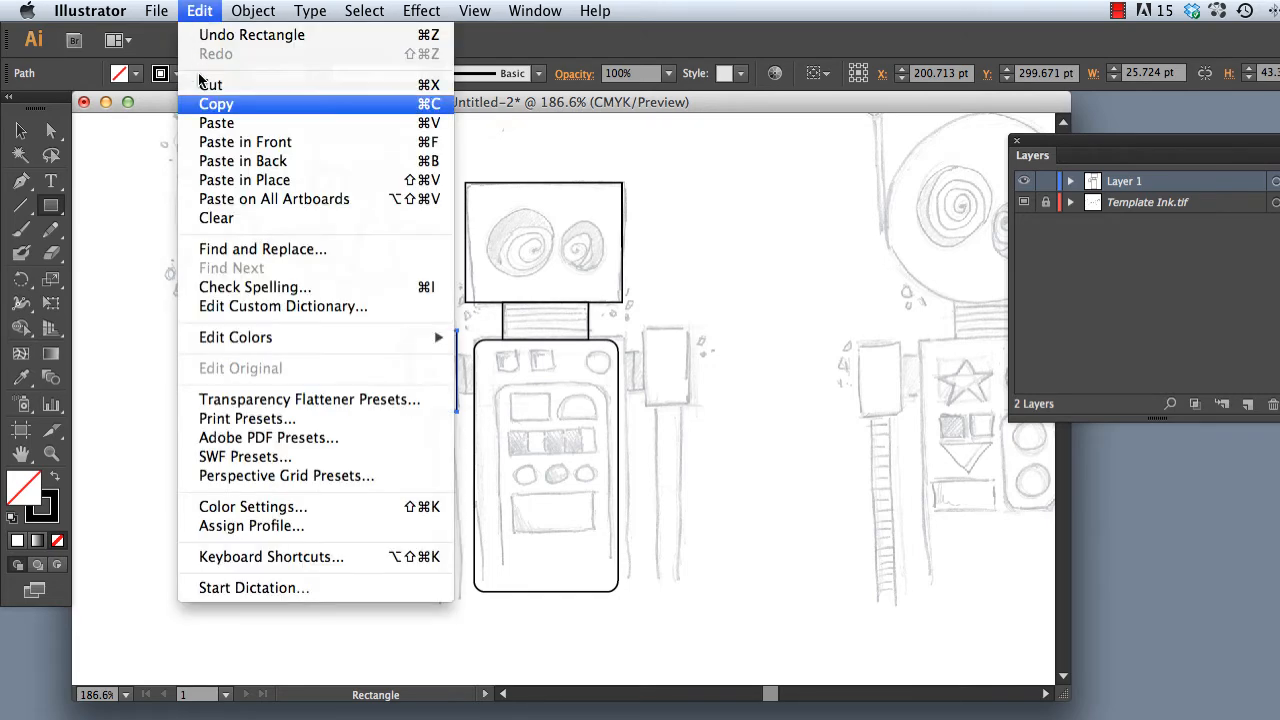
left_click(232, 125)
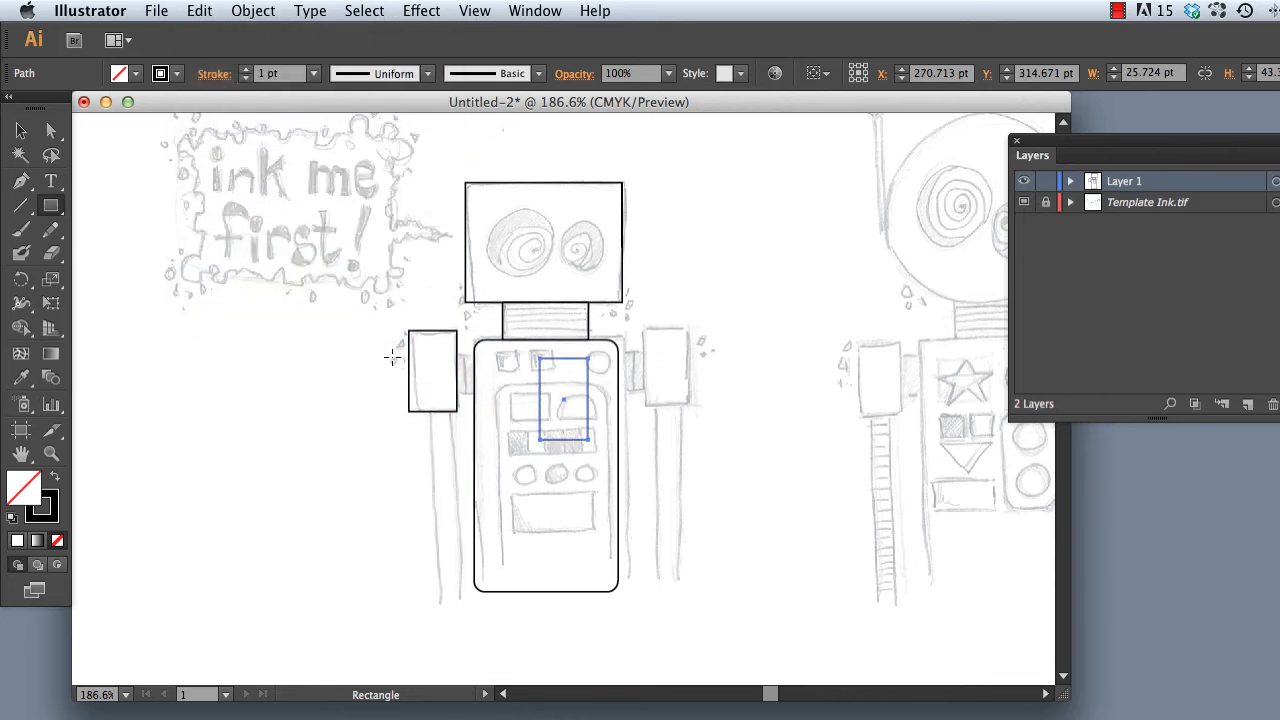
left_click(20, 130)
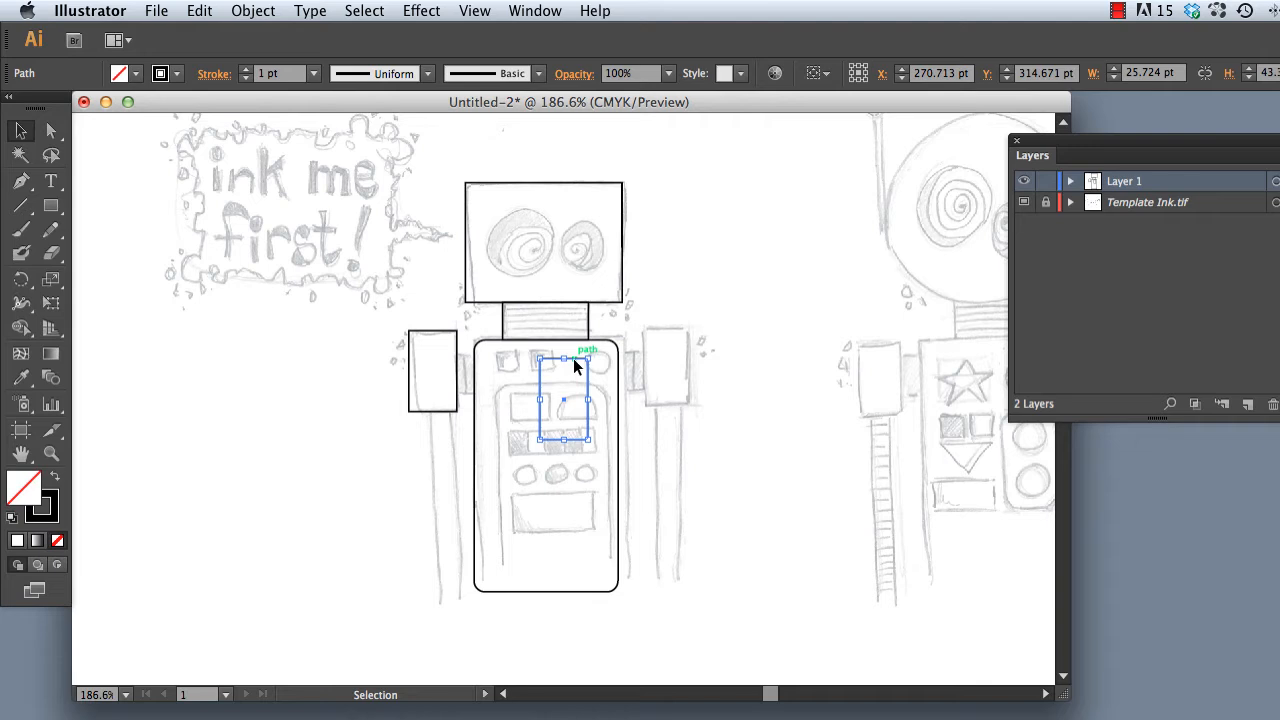
left_click_drag(574, 360, 674, 337)
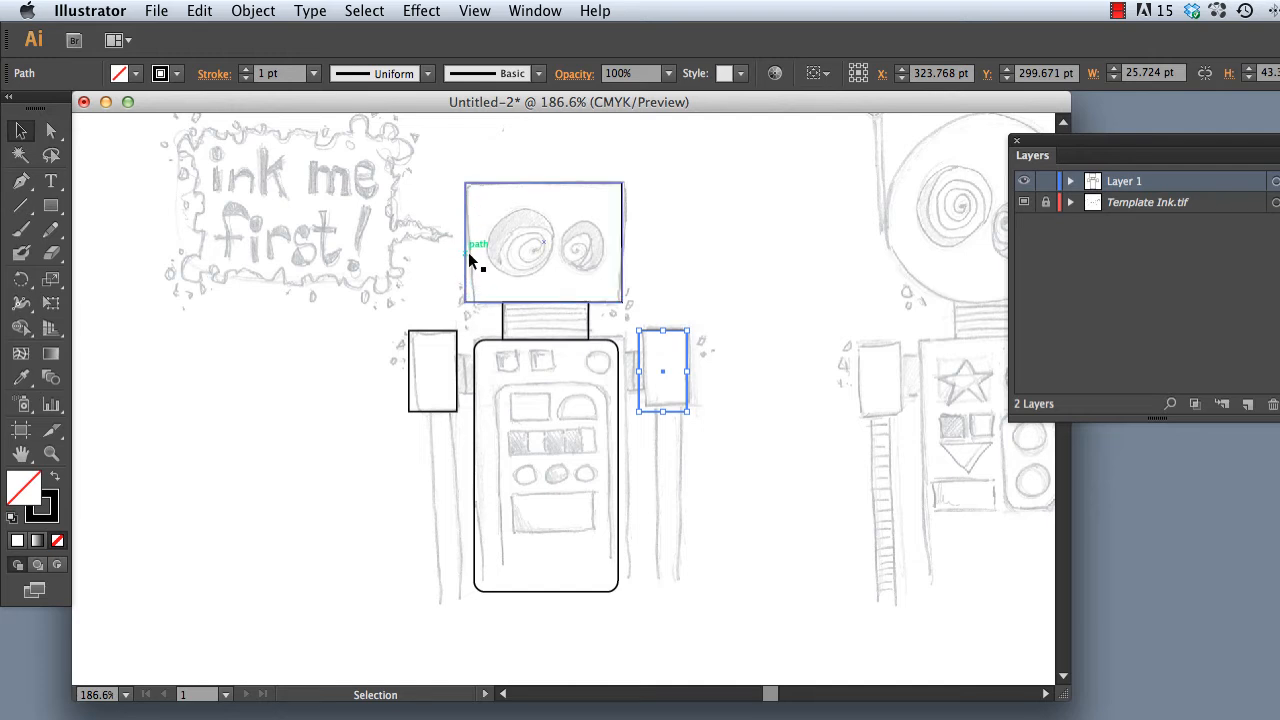
Move the head rectangle's two bottom corner points slightly inward so its sides taper to match the sketch.
left_click(55, 132)
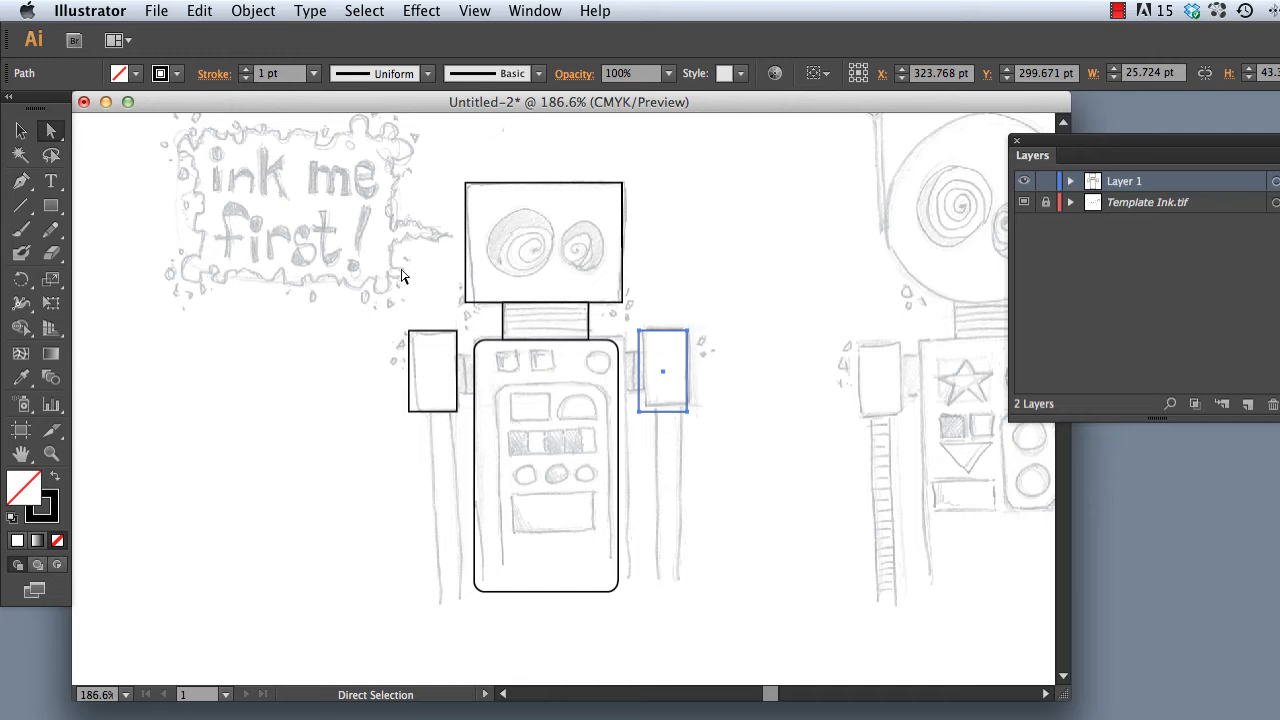
left_click_drag(452, 292, 488, 316)
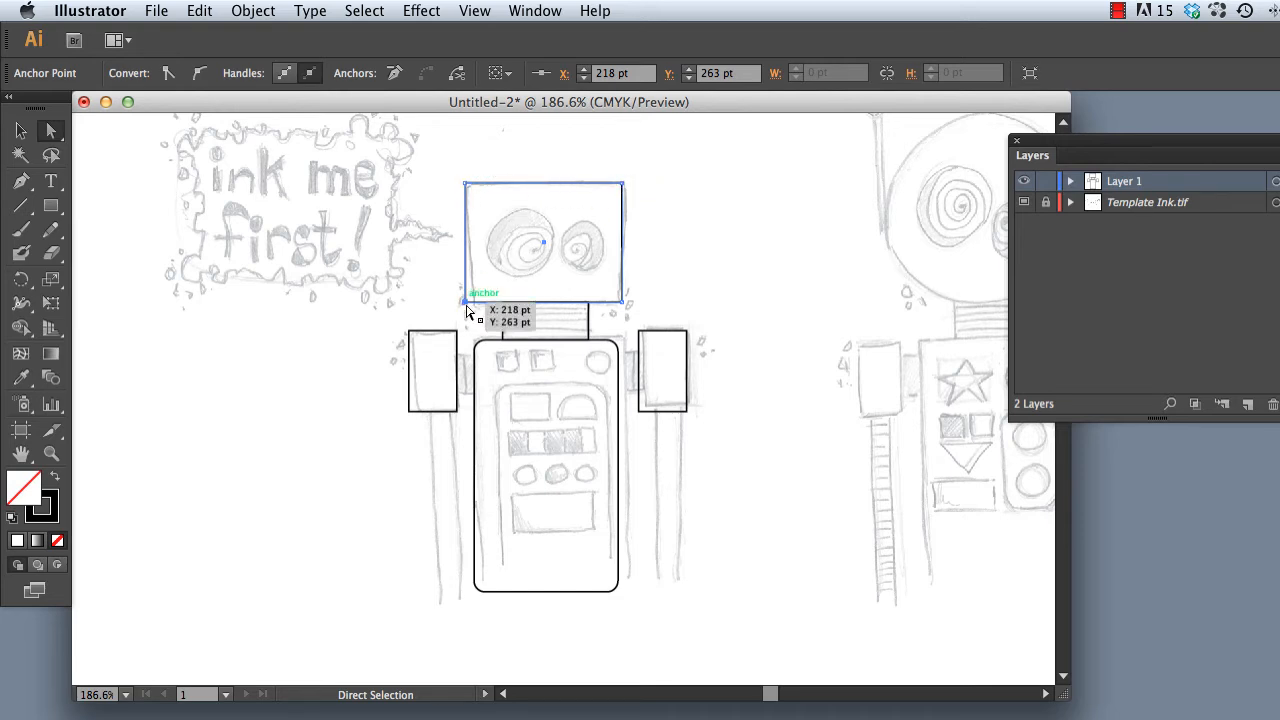
left_click_drag(466, 312, 473, 313)
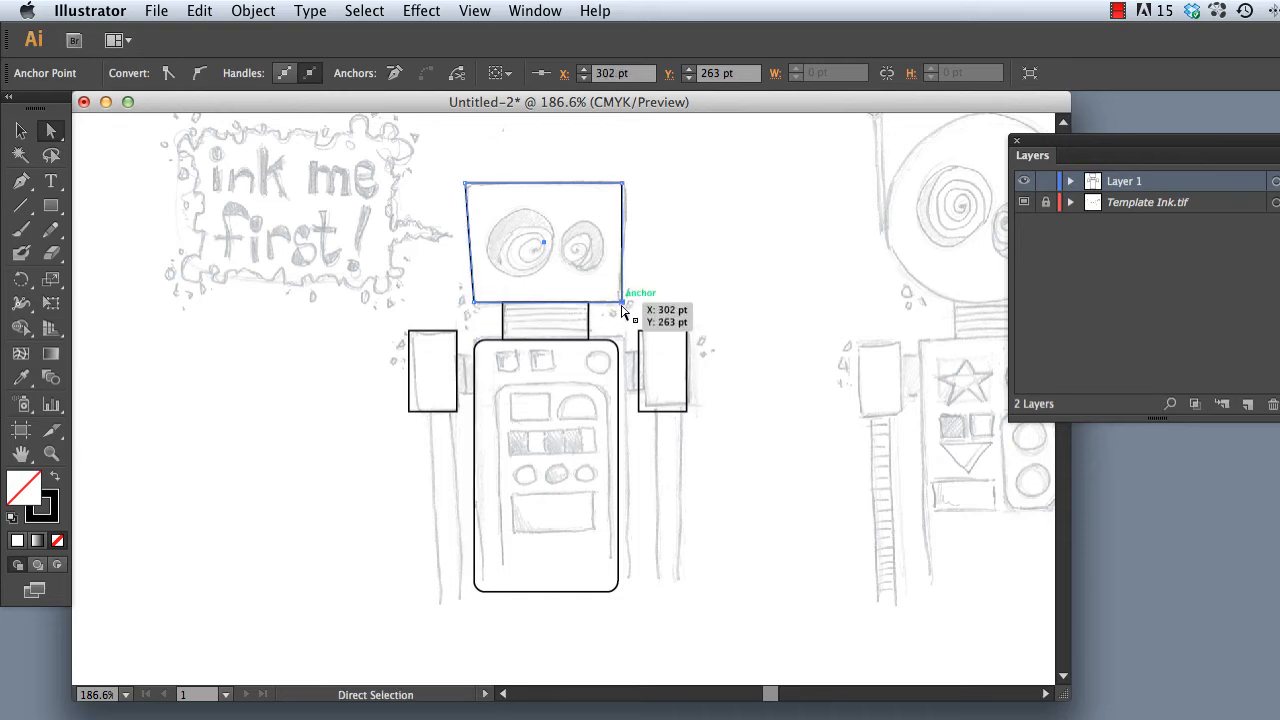
left_click_drag(622, 305, 614, 311)
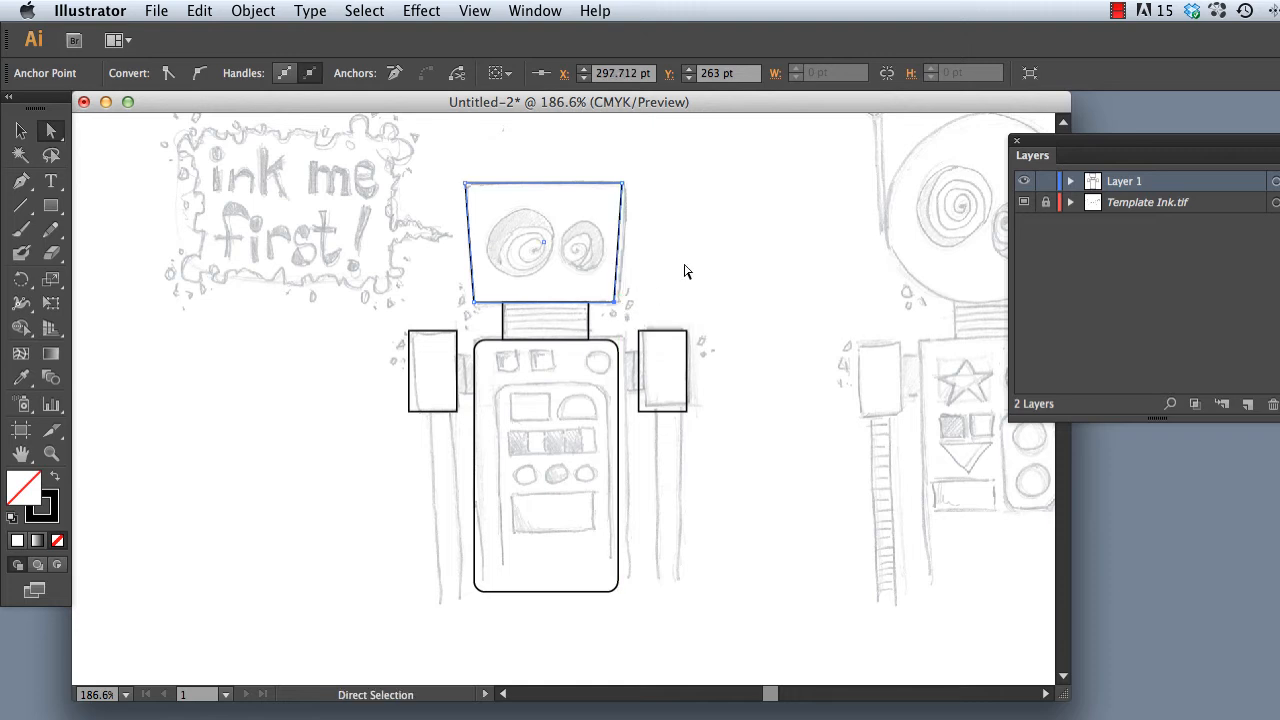
left_click(685, 271)
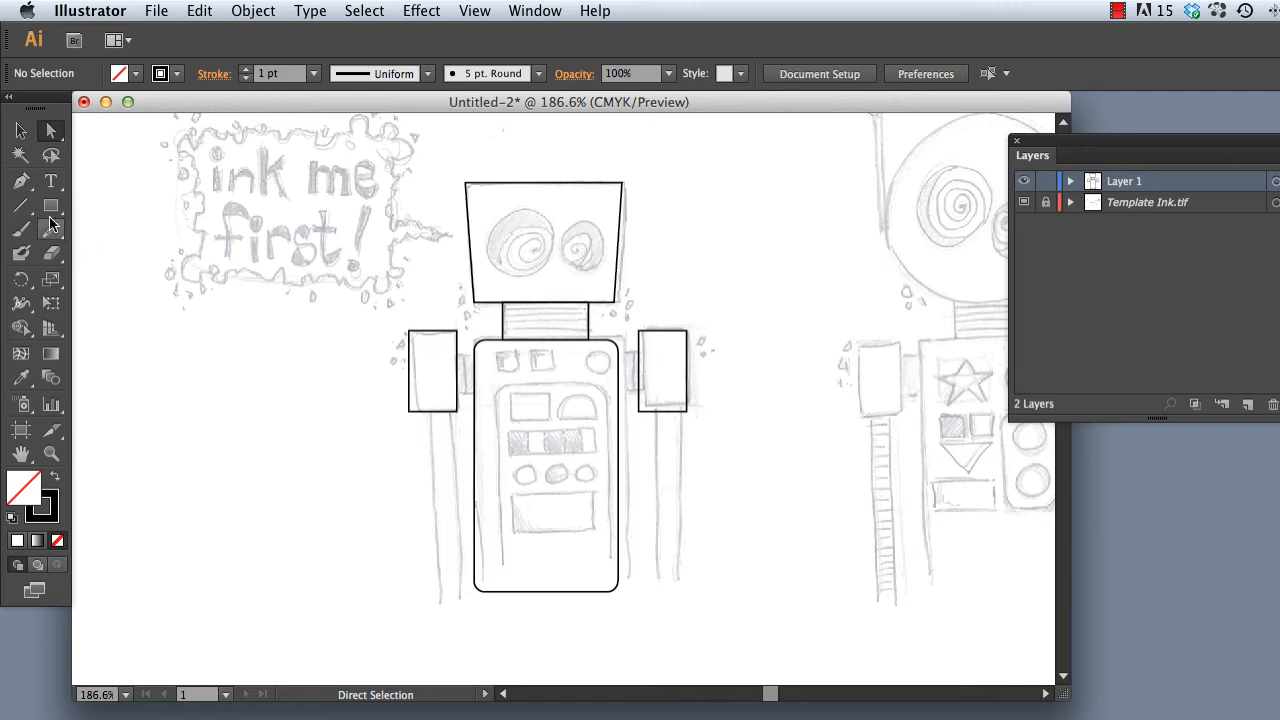
Draw circles over the left robot's eyes, a larger one on the left and one about 23 pt across on the right.
left_click_drag(51, 206, 158, 252)
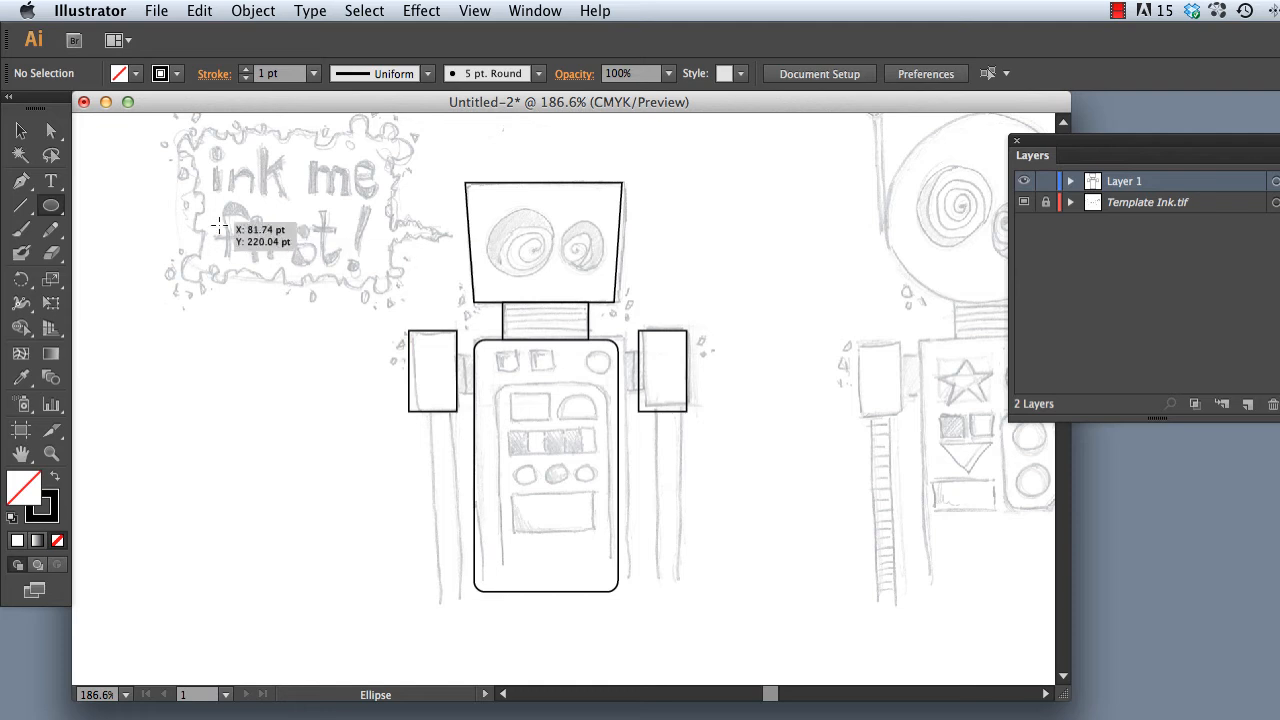
left_click_drag(207, 221, 325, 352)
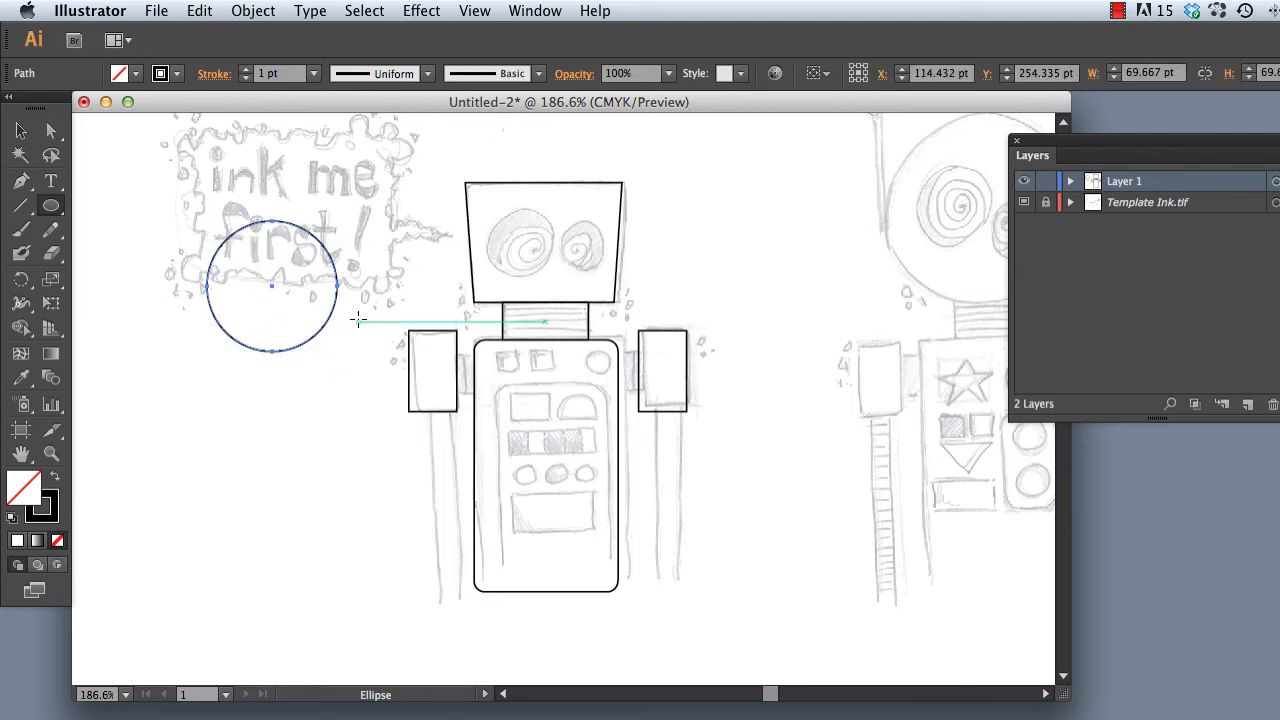
key("Delete")
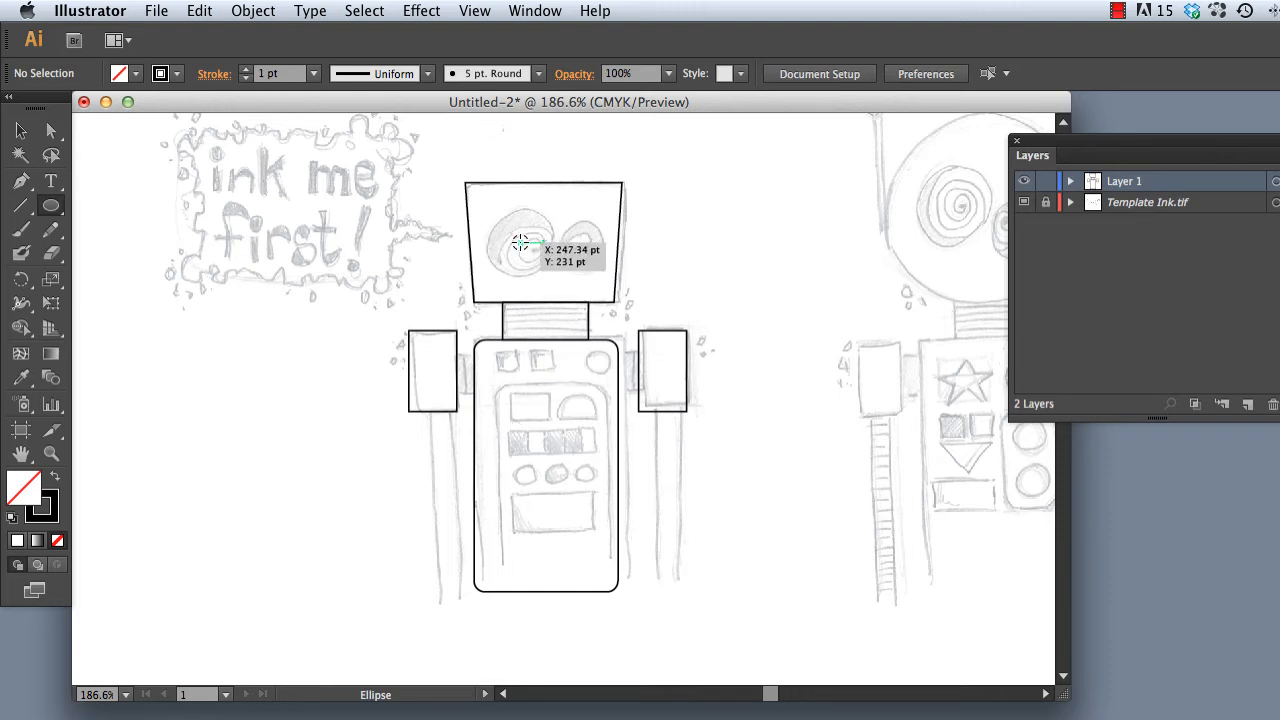
left_click_drag(522, 243, 595, 263)
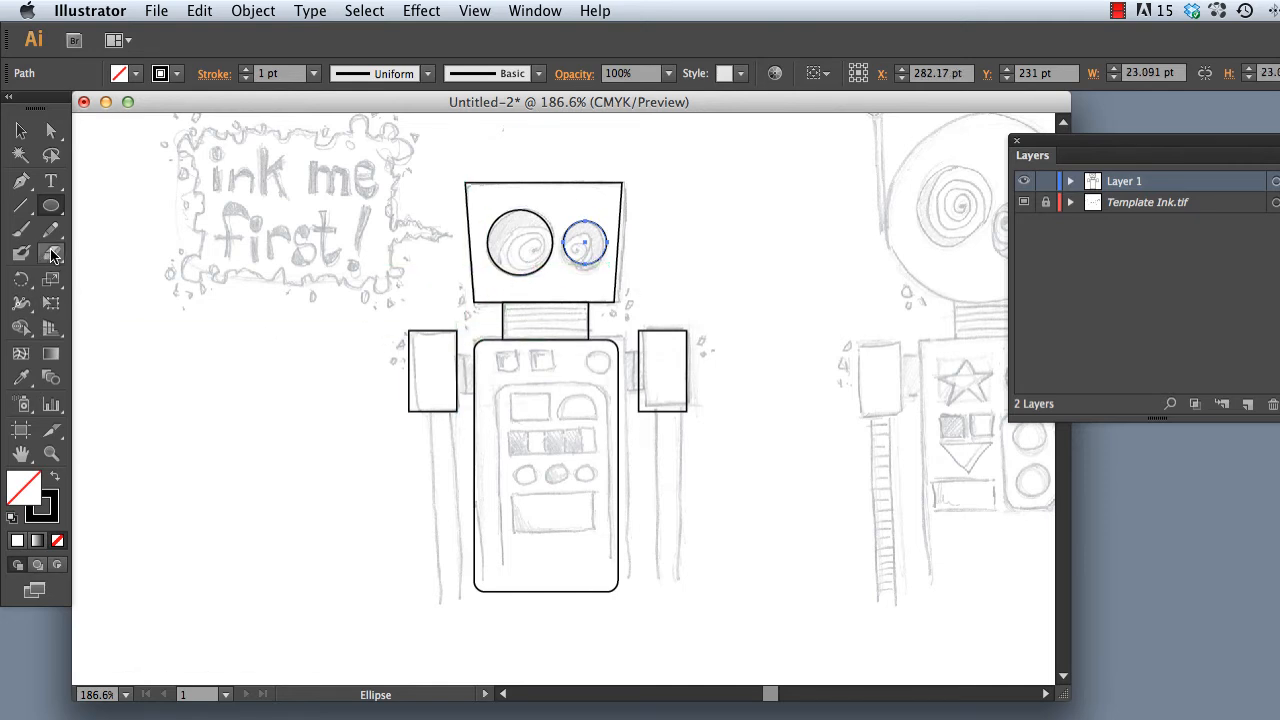
Draw a spiral about 17 by 21 pt inside the robot's larger eye and nudge it down 5 pt.
left_click_drag(21, 205, 123, 262)
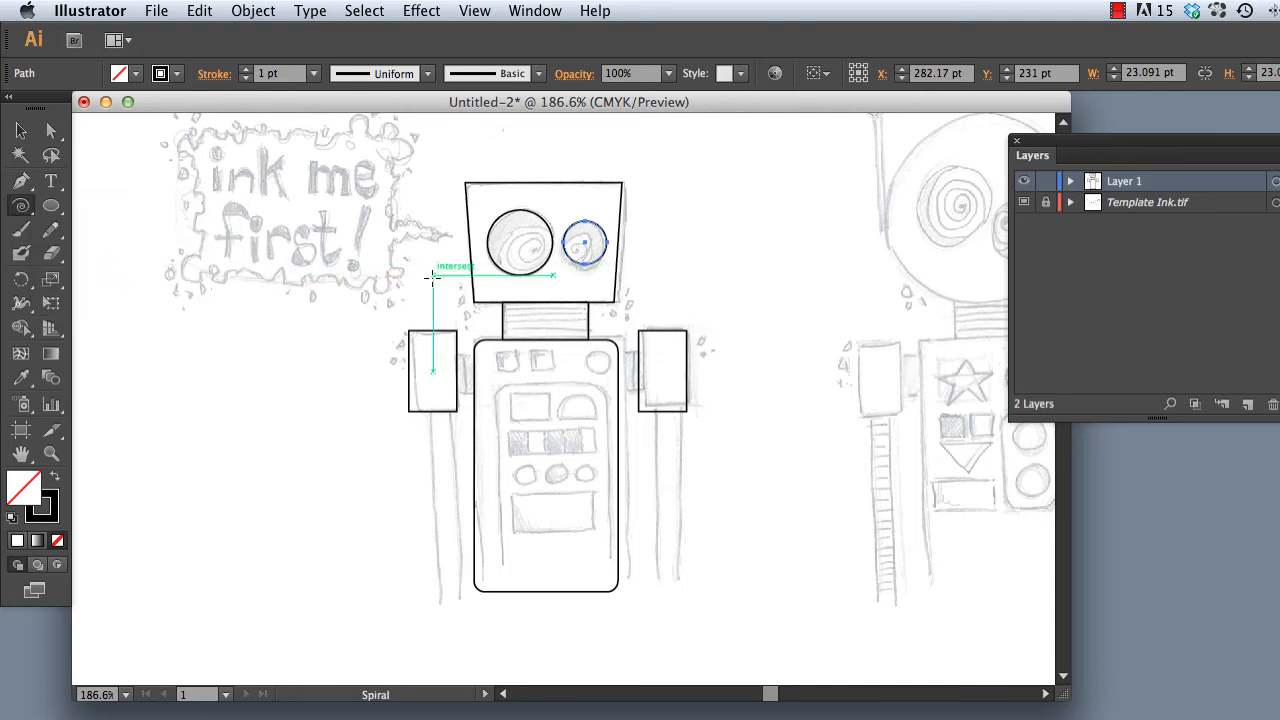
left_click_drag(522, 244, 524, 266)
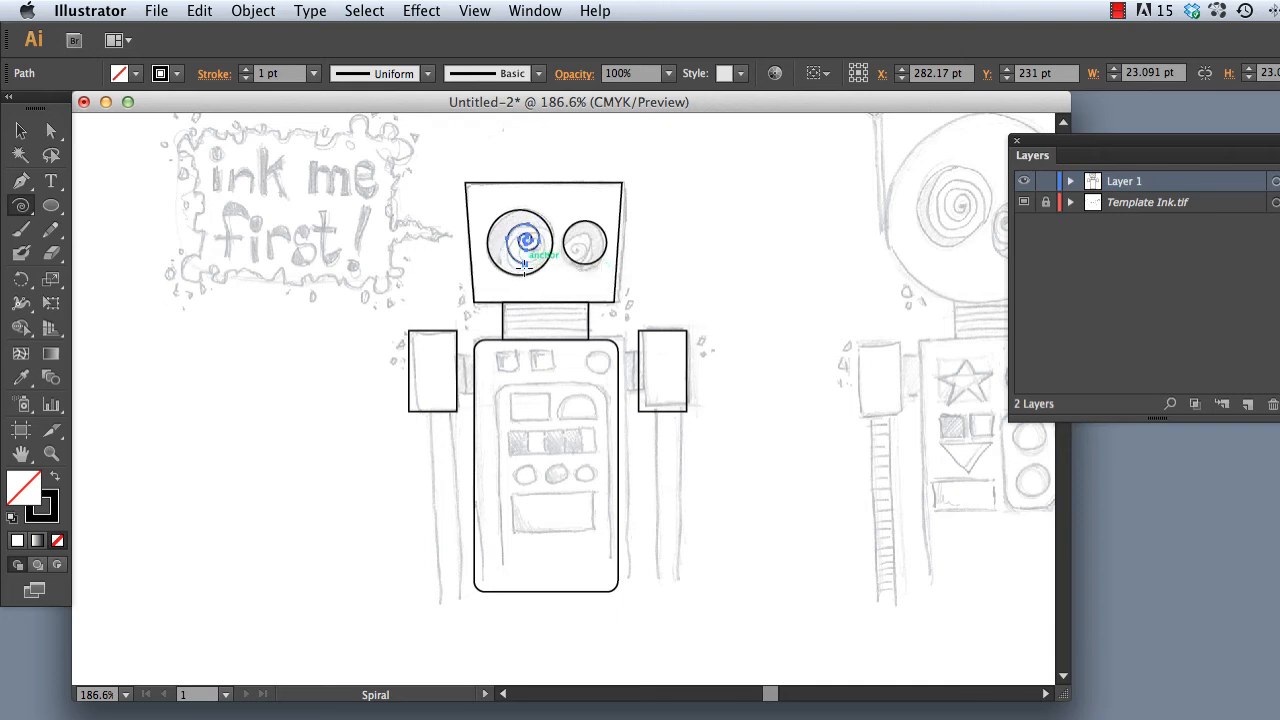
left_click(22, 136)
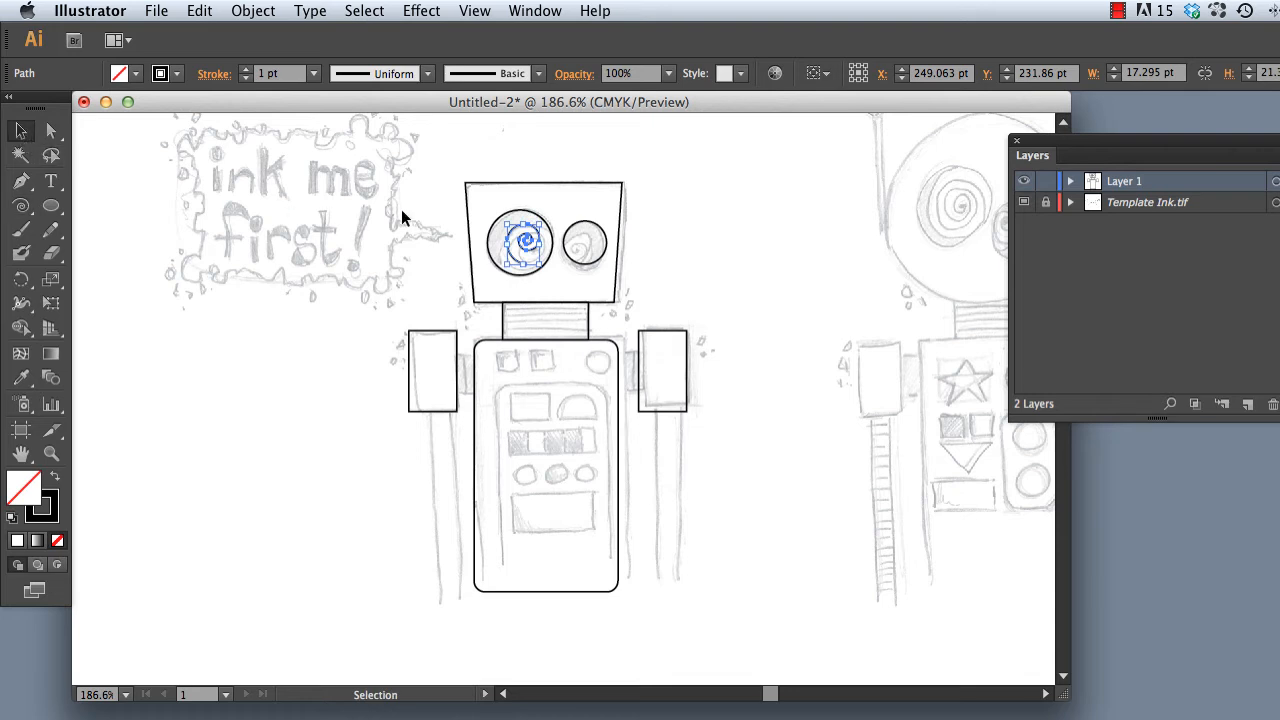
key("Down")
key("Down")
key("Down")
key("Down")
key("Down")
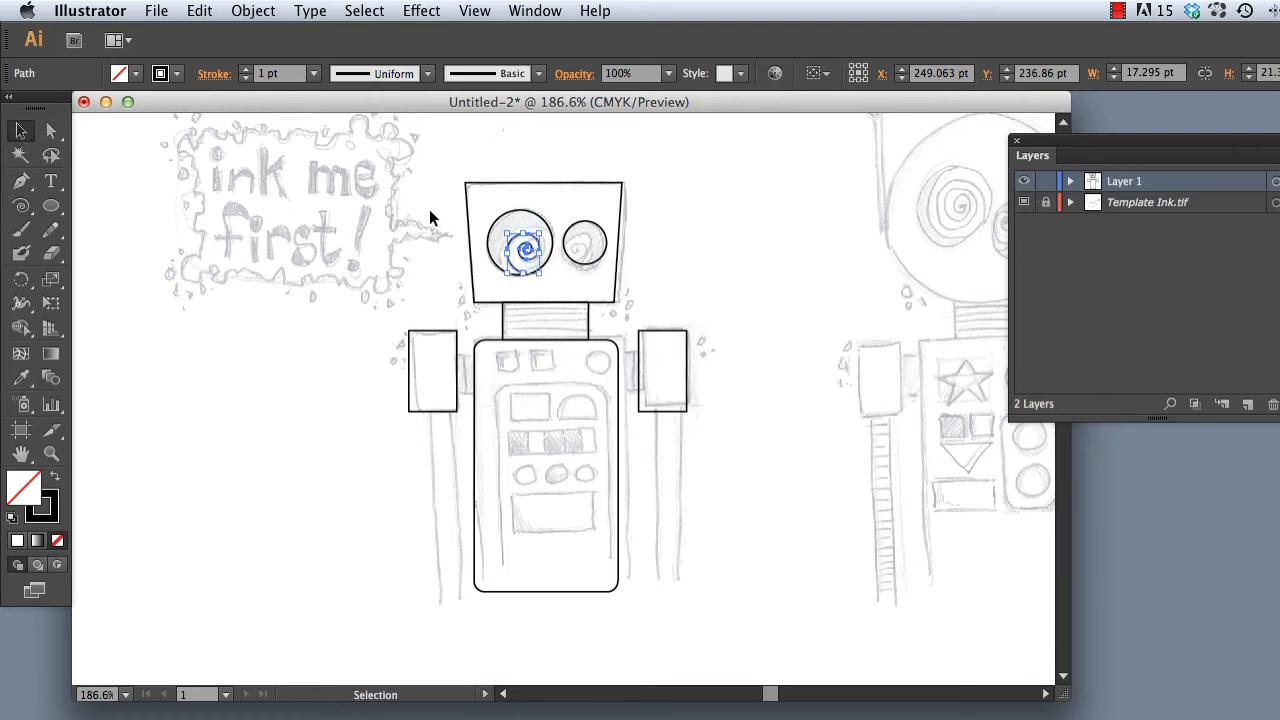
Draw a circle about 22.5 pt across over the half-round gauge on the left robot's chest panel and nudge it down 2 pt.
left_click(390, 272)
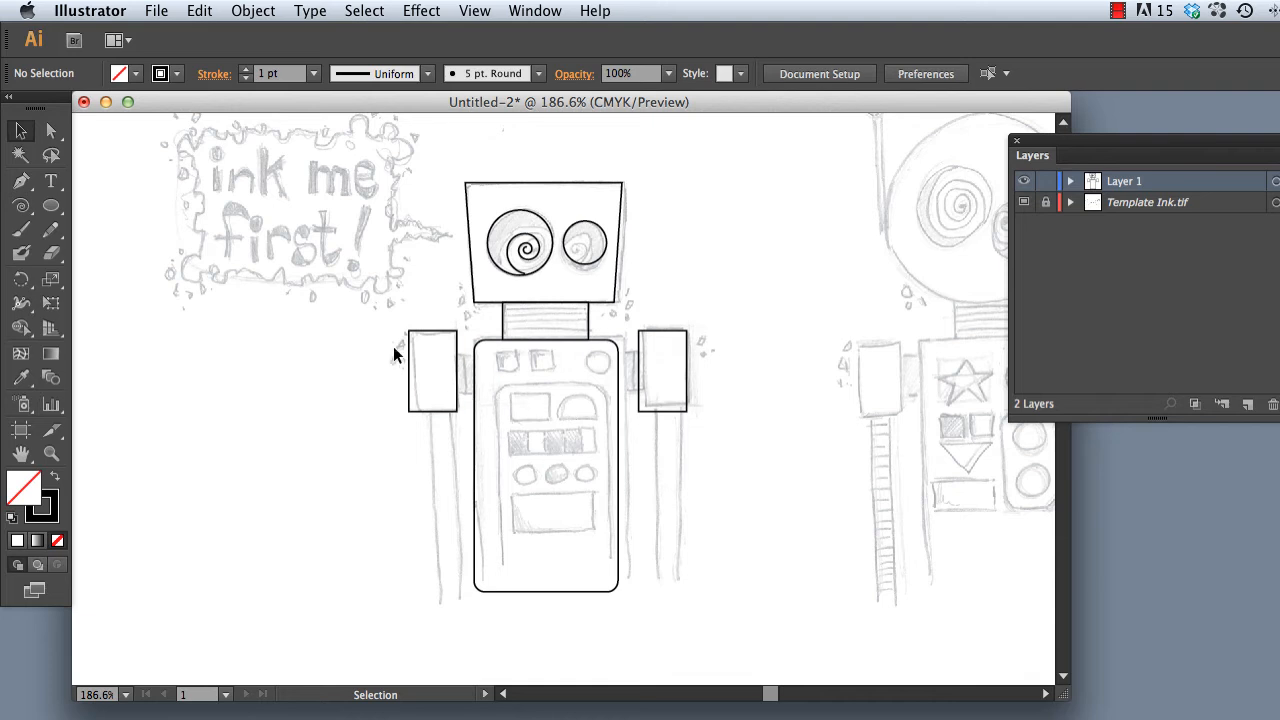
left_click(51, 205)
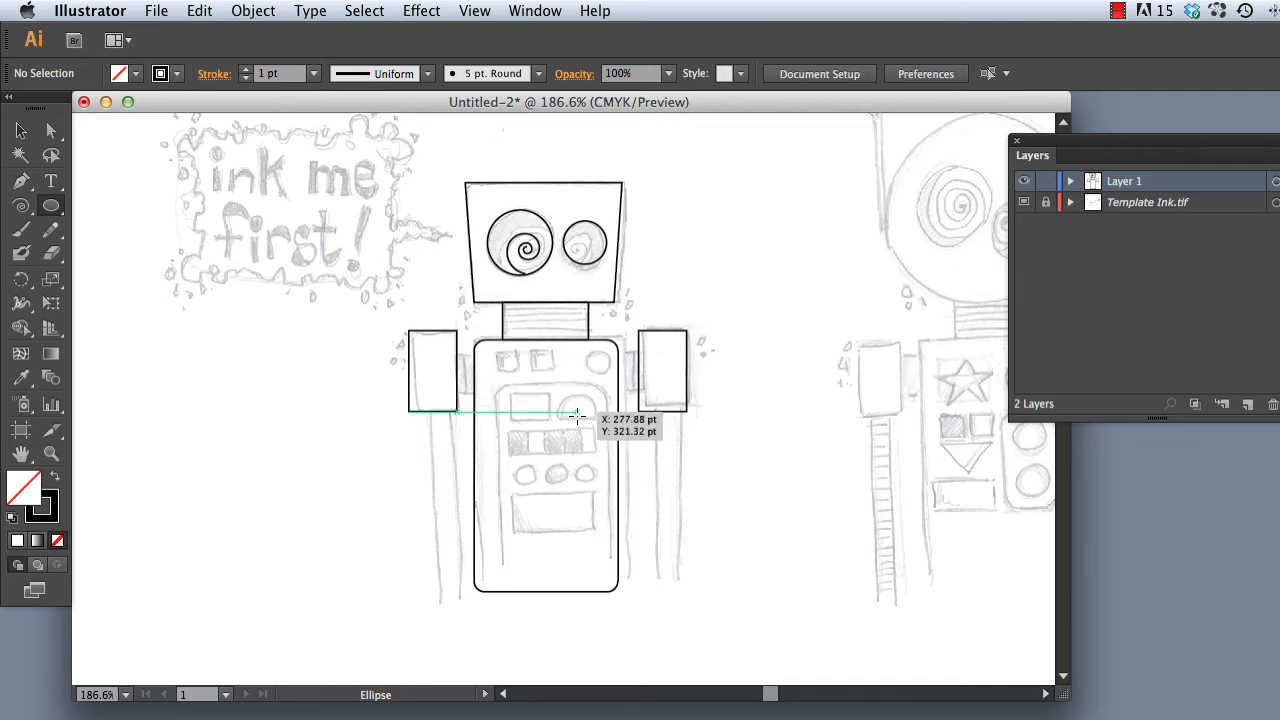
left_click_drag(576, 415, 597, 431)
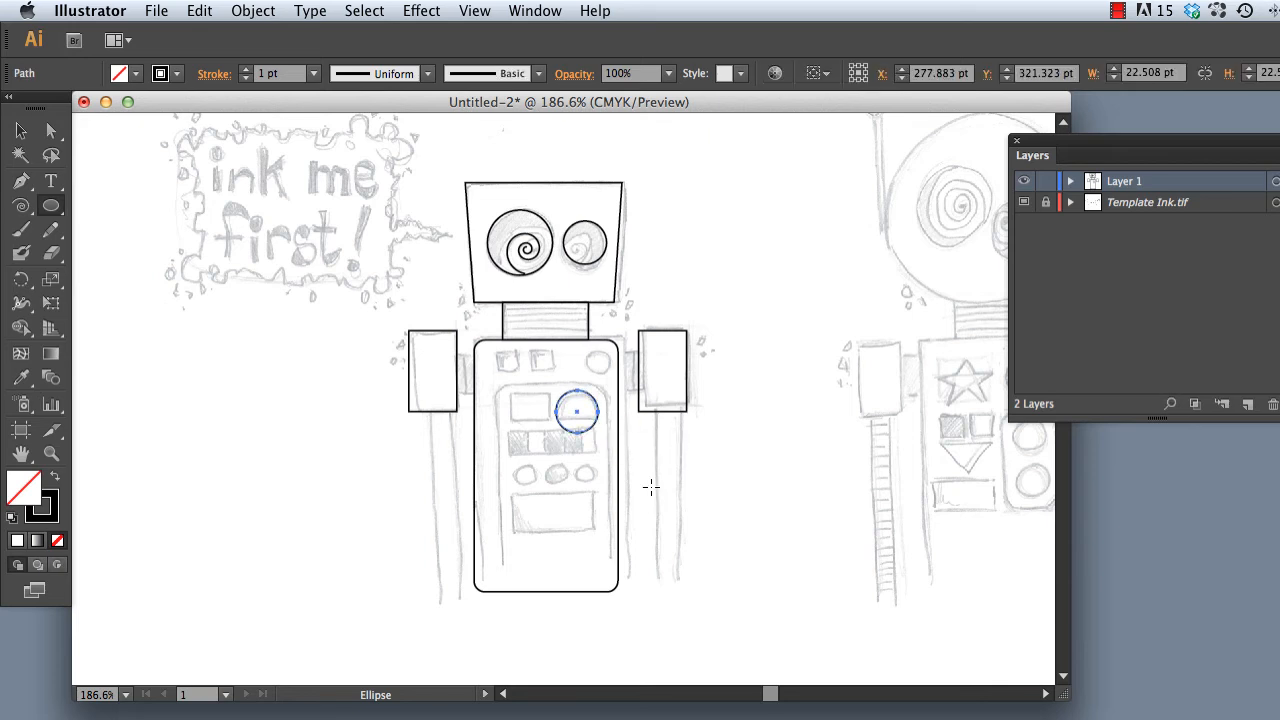
key("z")
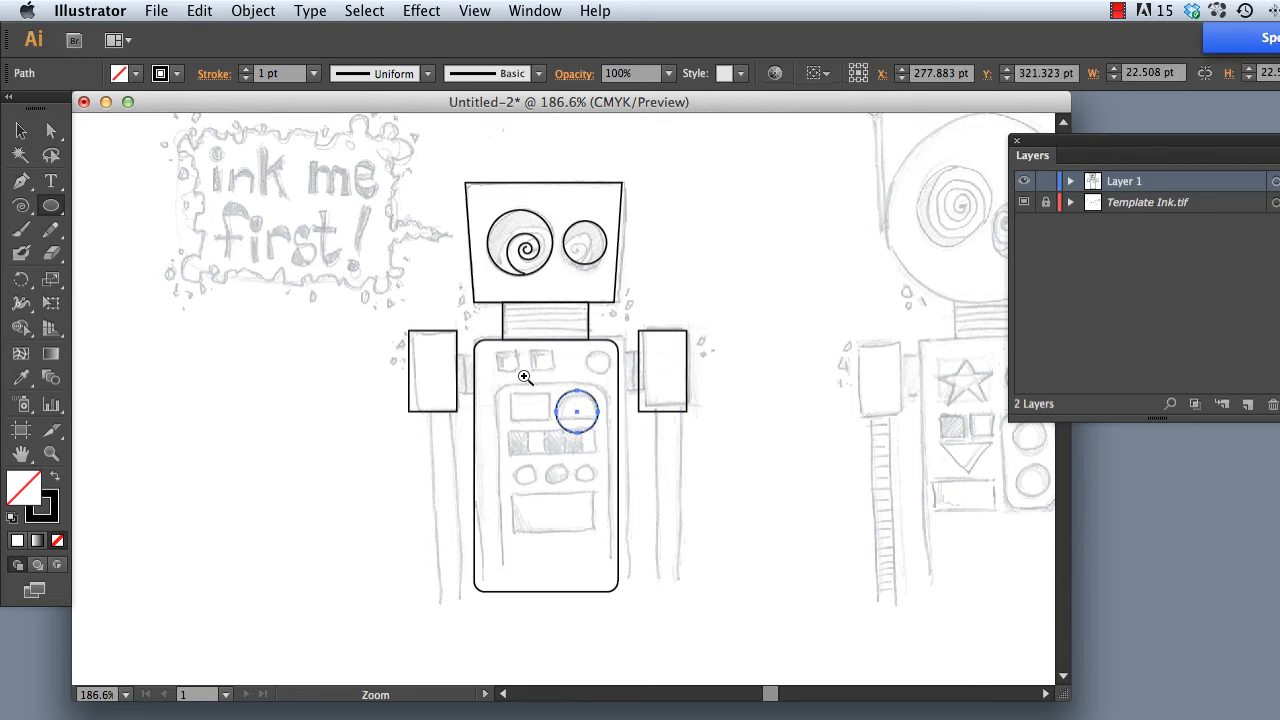
left_click_drag(507, 372, 630, 466)
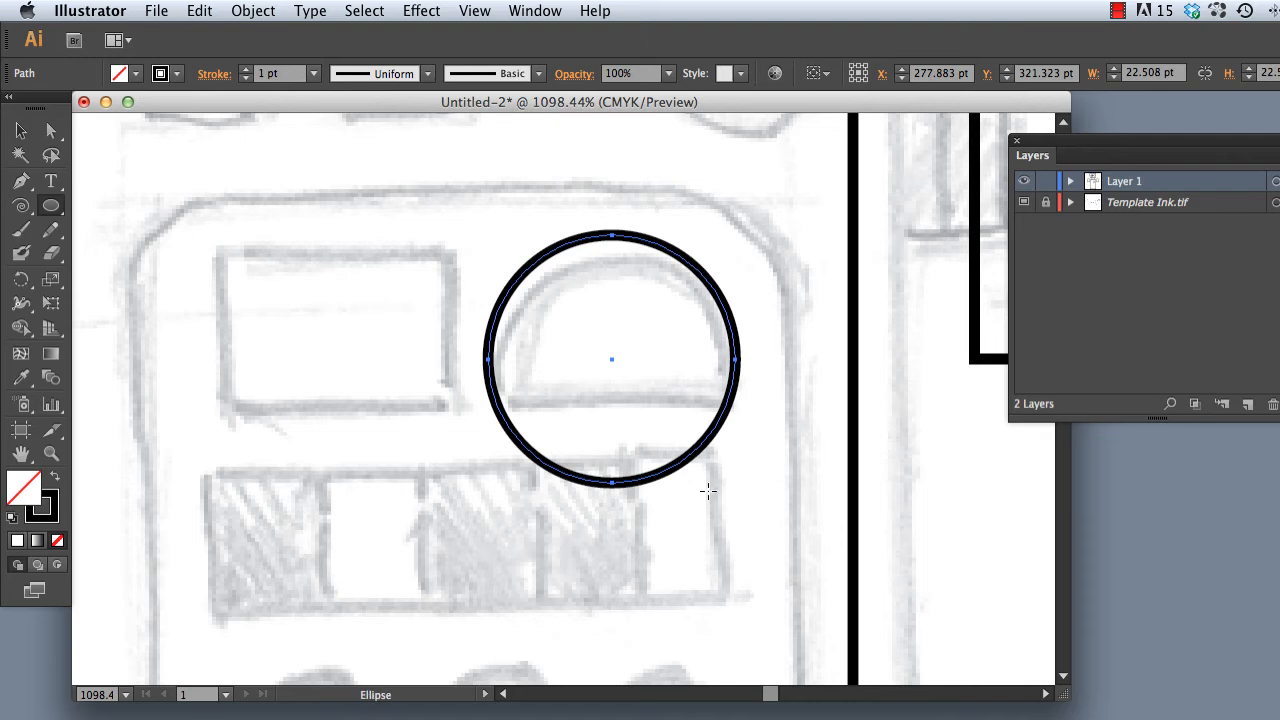
left_click(21, 131)
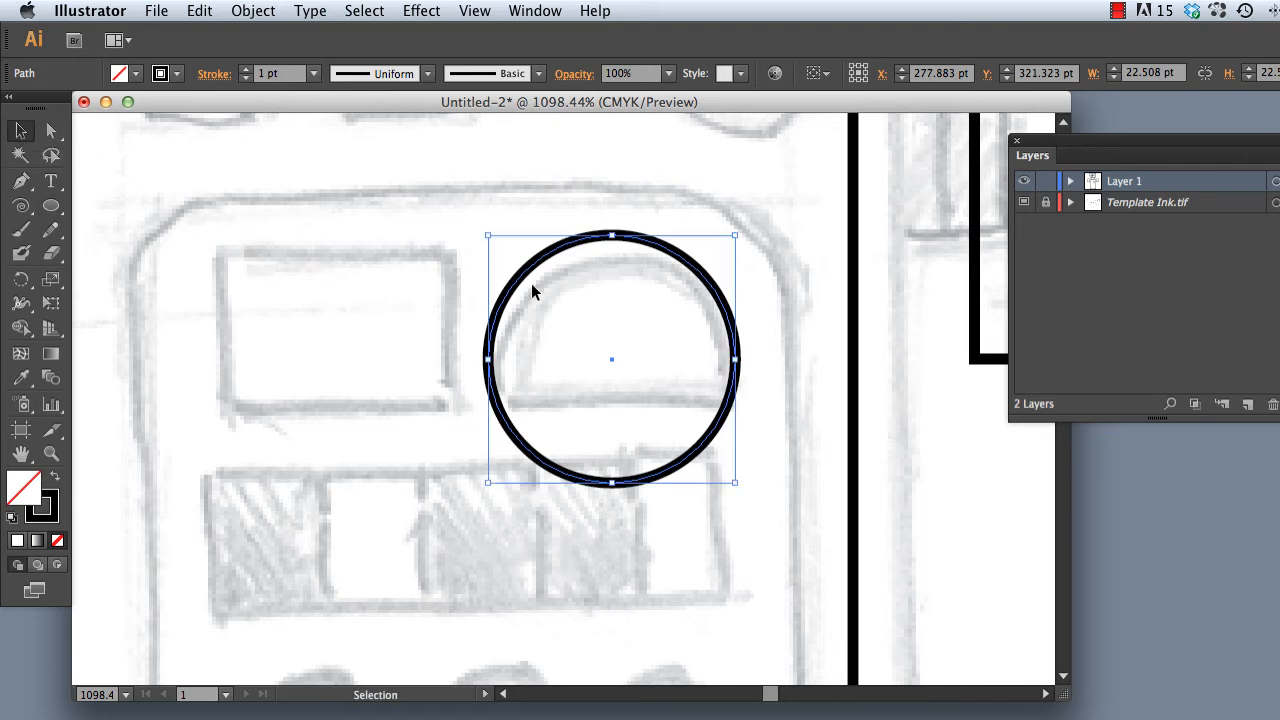
key("Down")
key("Down")
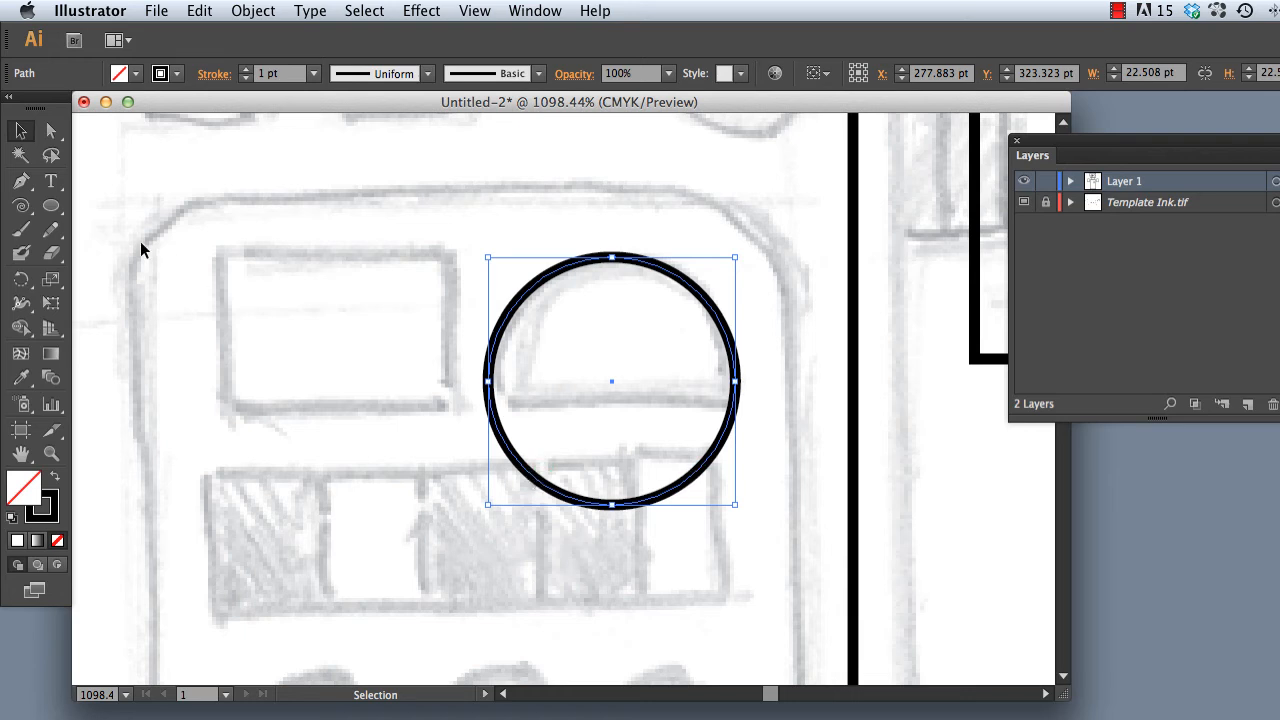
Delete the bottom anchor point of the gauge circle.
left_click(26, 190)
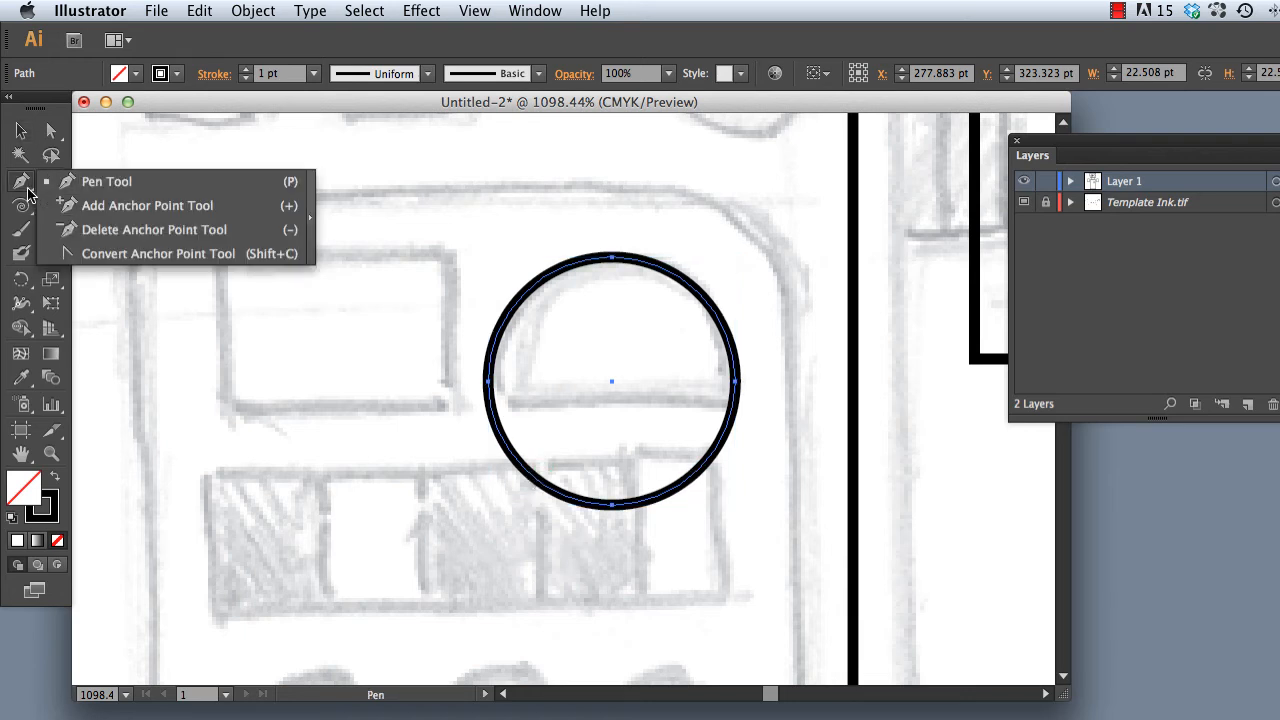
left_click(140, 230)
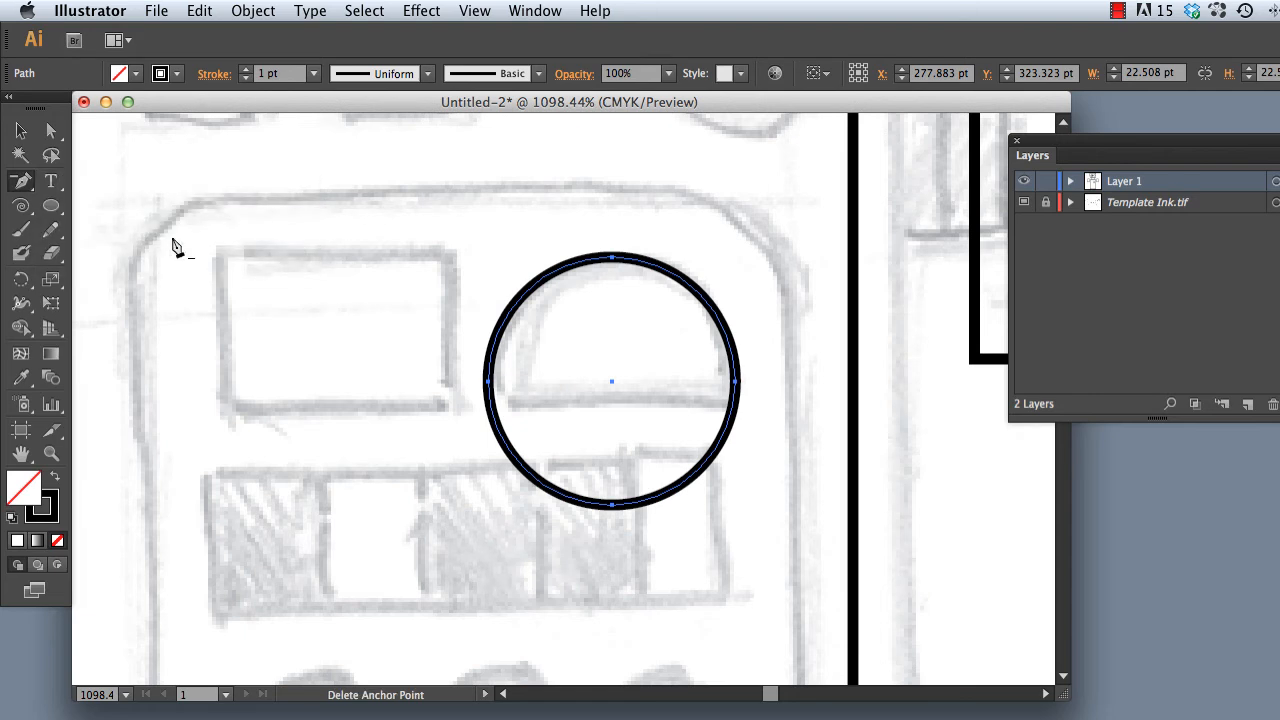
left_click(612, 506)
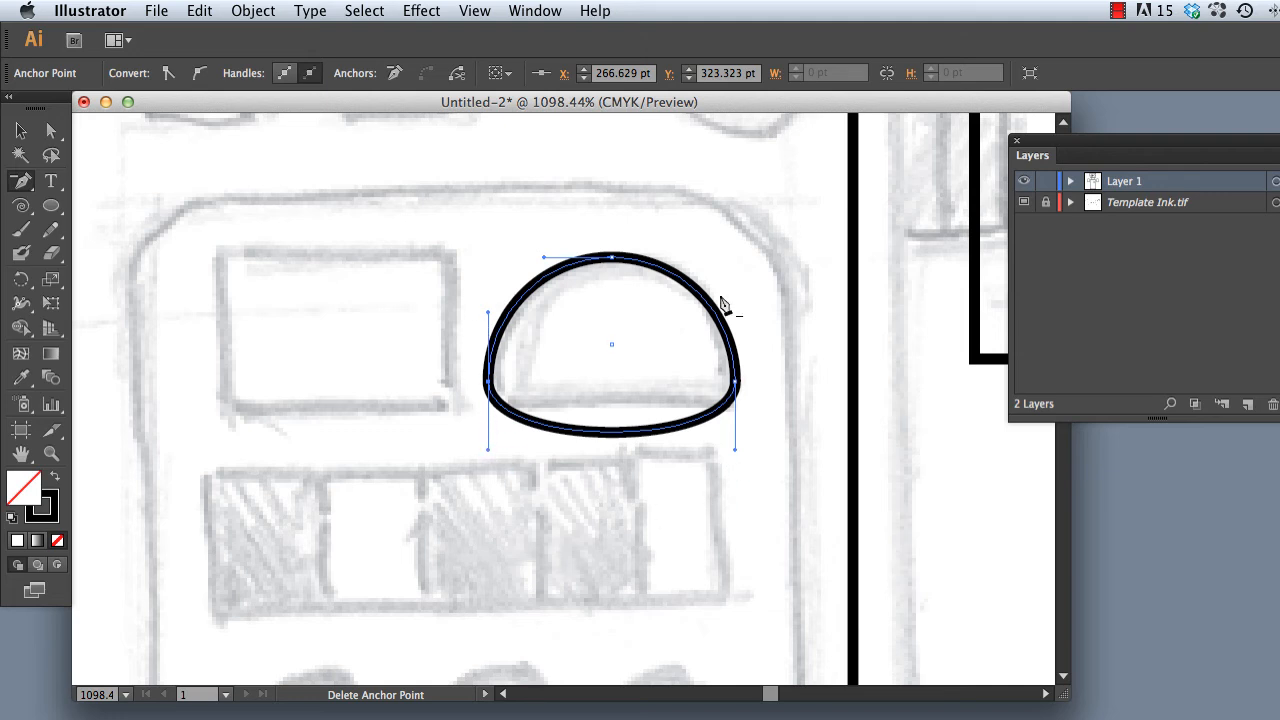
Convert the gauge shape's two lower side anchor points to corners, swinging their handles inward to flatten the base into a half circle.
left_click(23, 185)
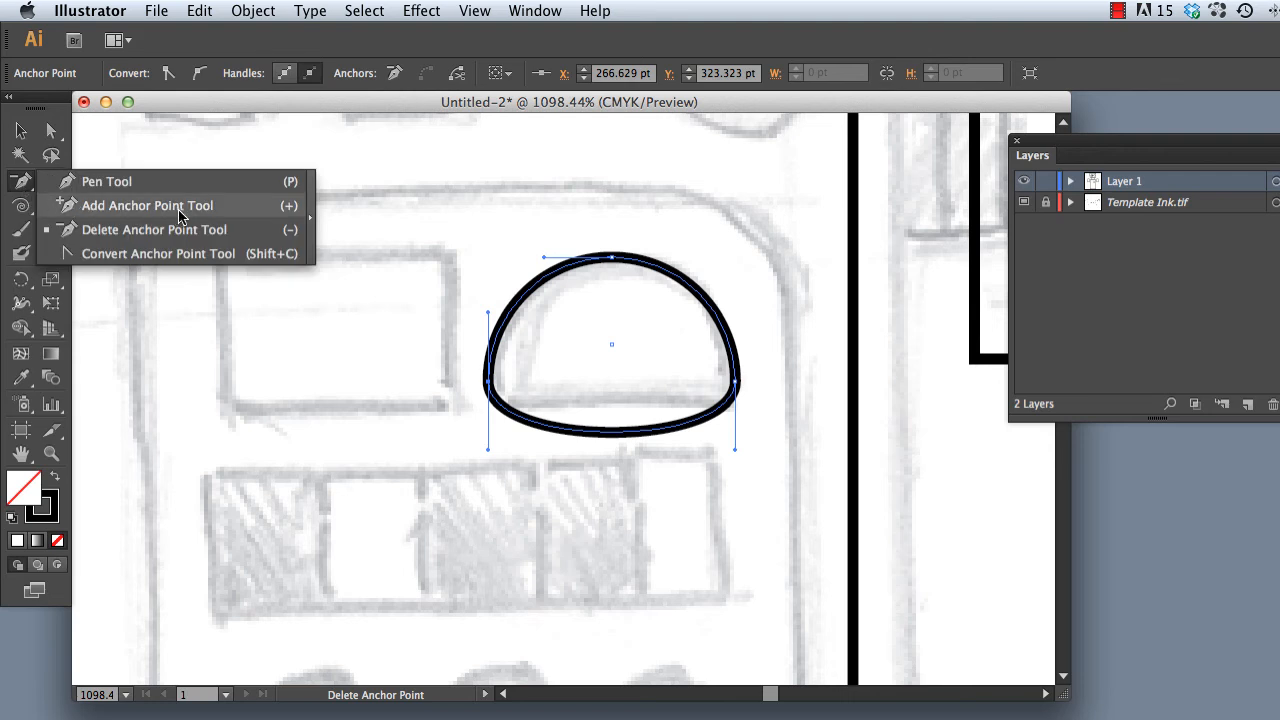
left_click(138, 254)
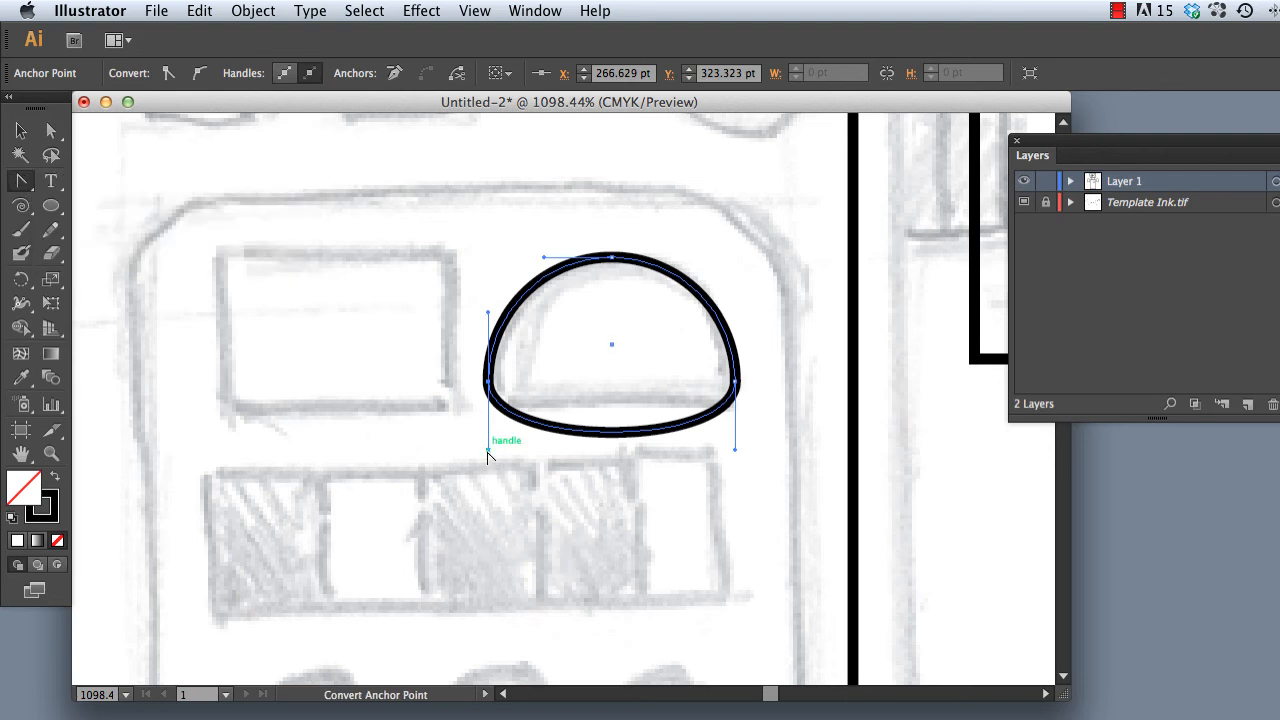
left_click_drag(488, 452, 551, 382)
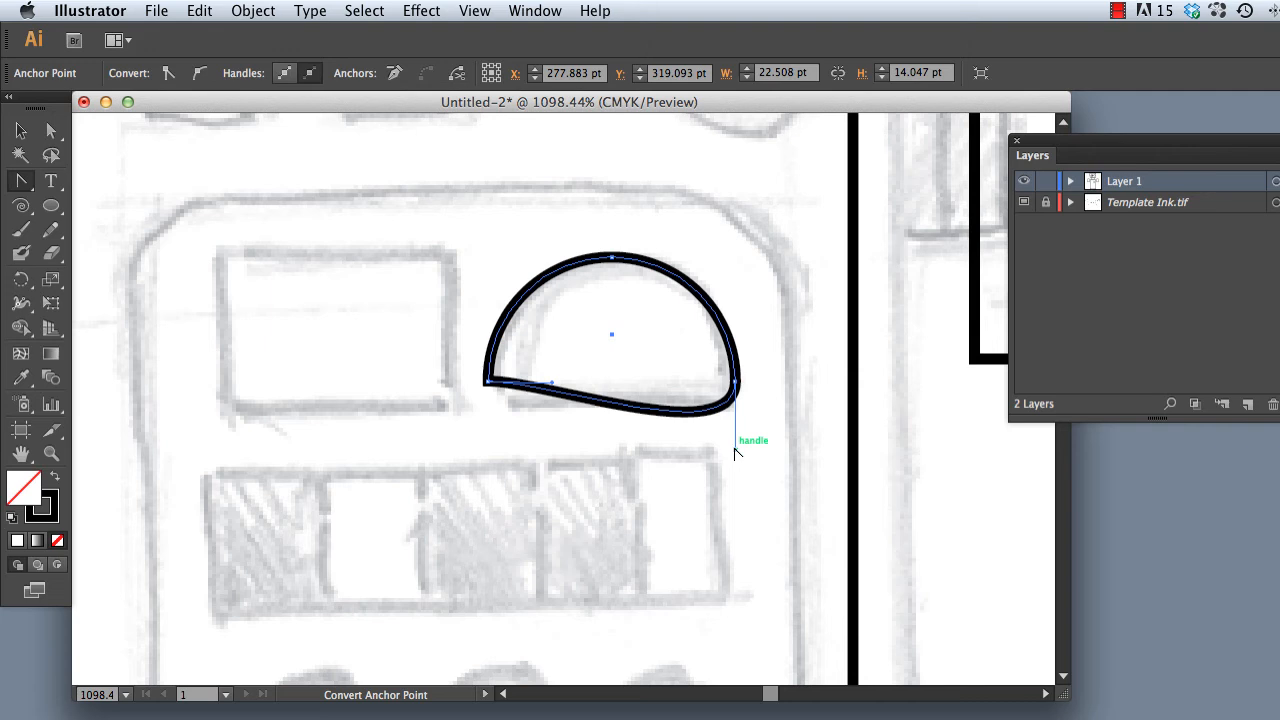
left_click_drag(735, 452, 642, 383)
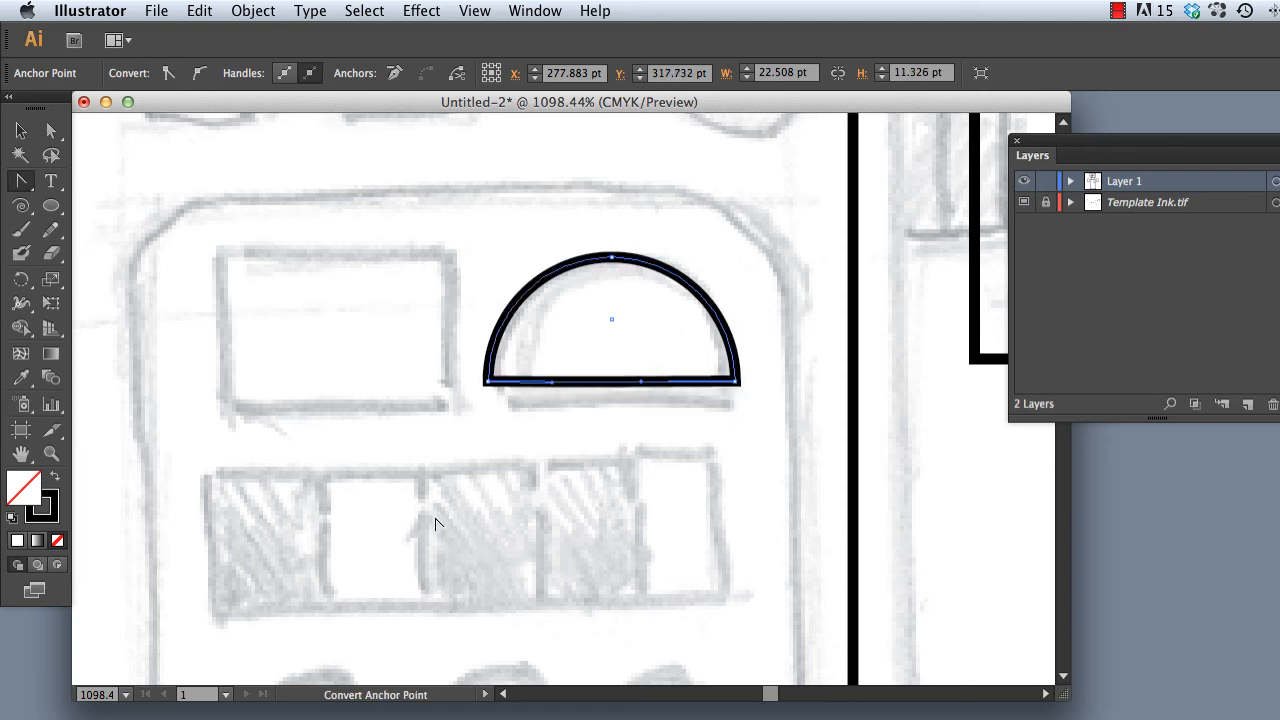
left_click(20, 131)
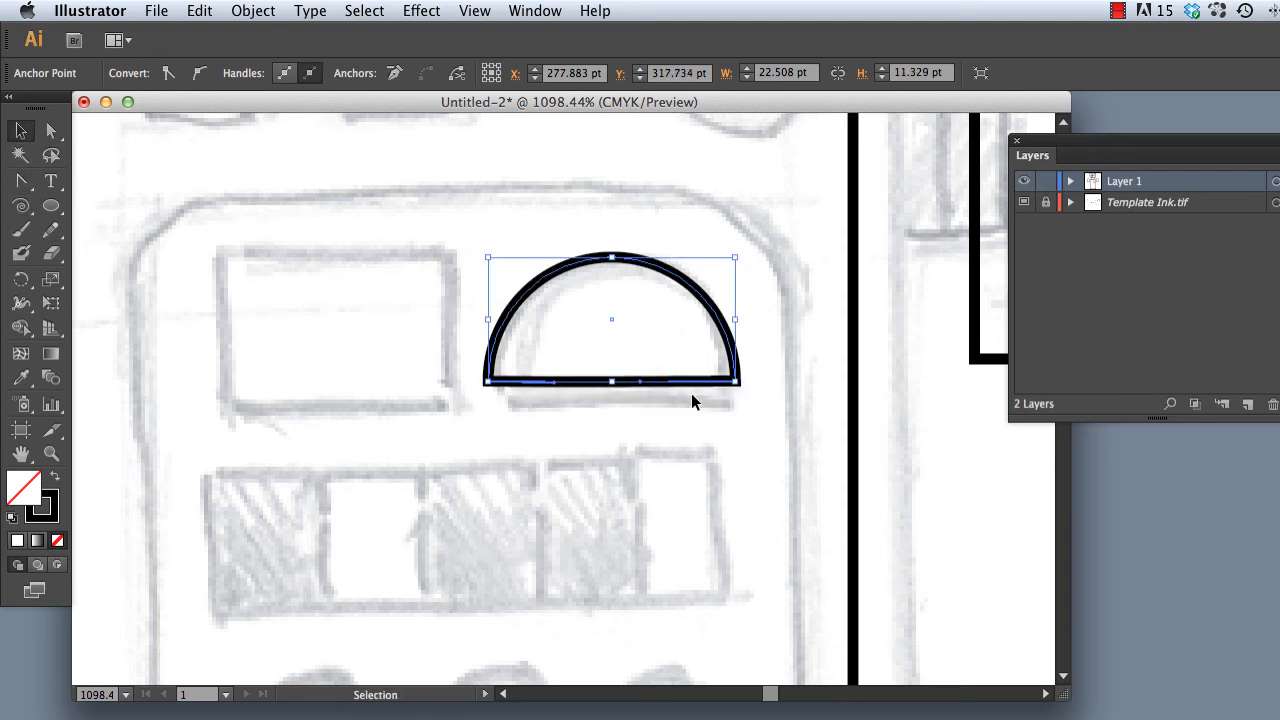
Expand Layer 1 to list its individual paths with the robot's head and upper body in view.
left_click(525, 433, "alt+super")
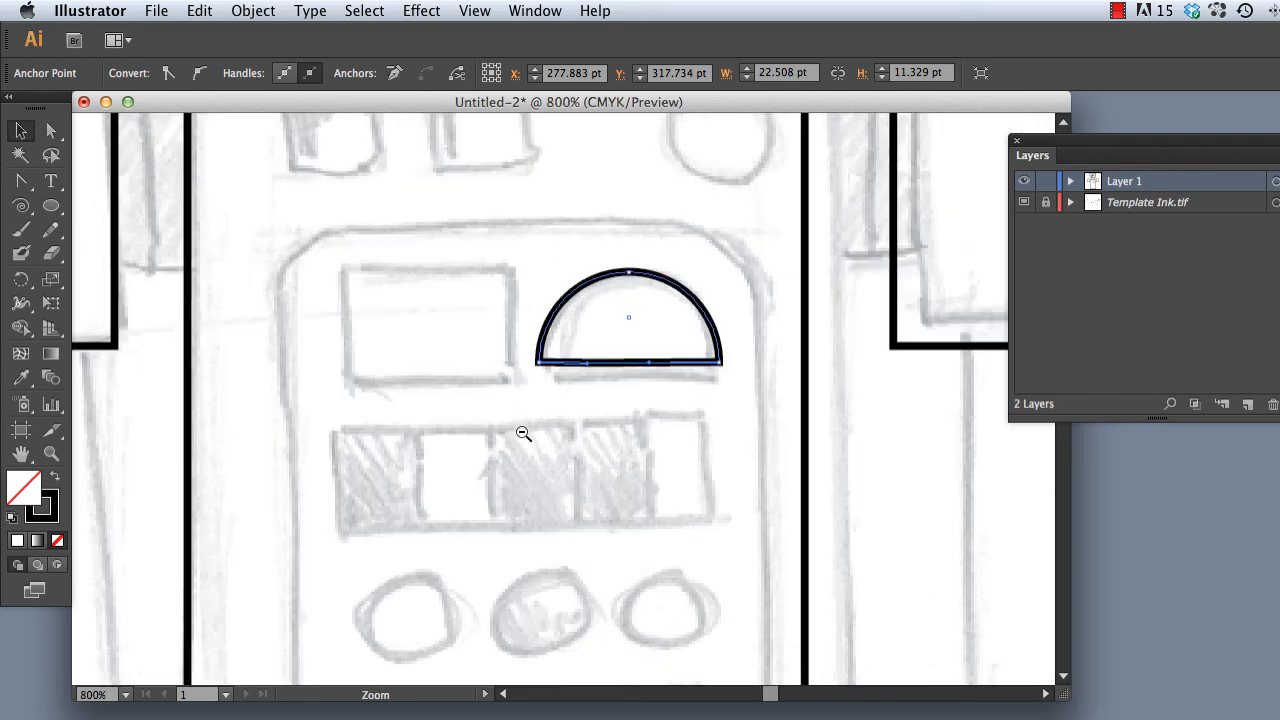
left_click(525, 433, "alt+super")
left_click(525, 433, "alt+super")
left_click(523, 433, "alt+super")
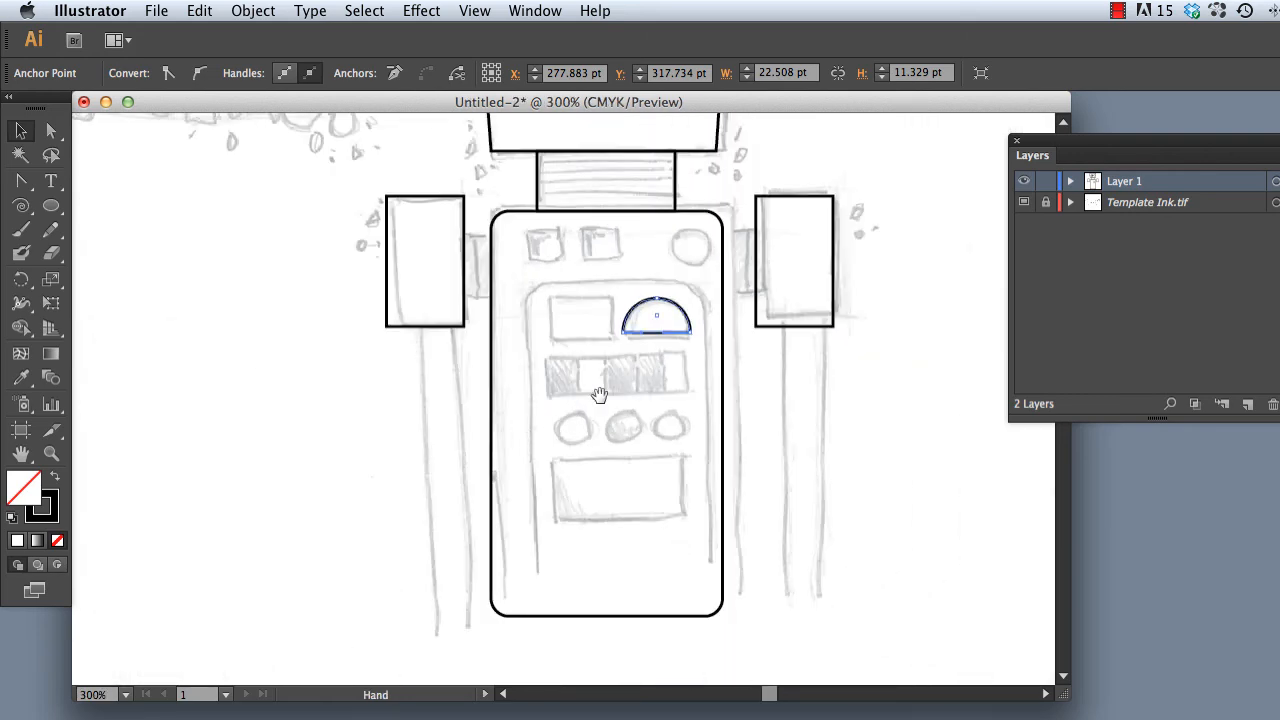
left_click_drag(569, 316, 523, 455)
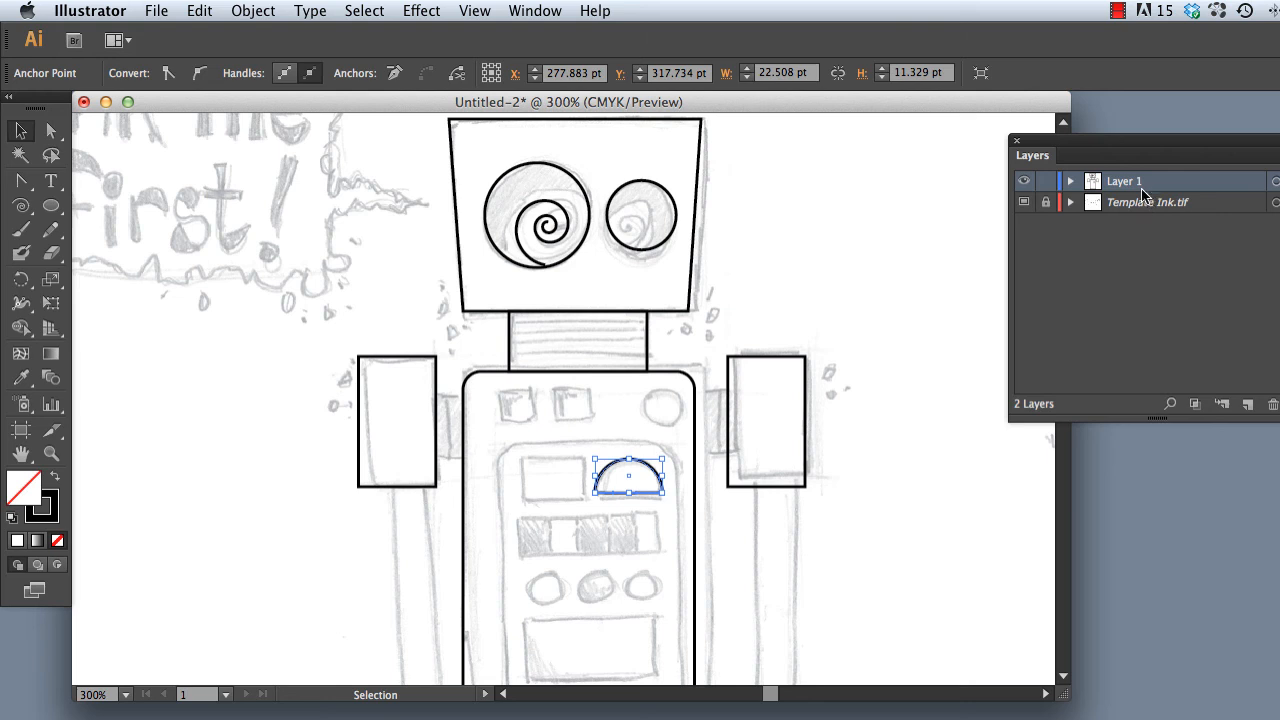
left_click(1070, 181)
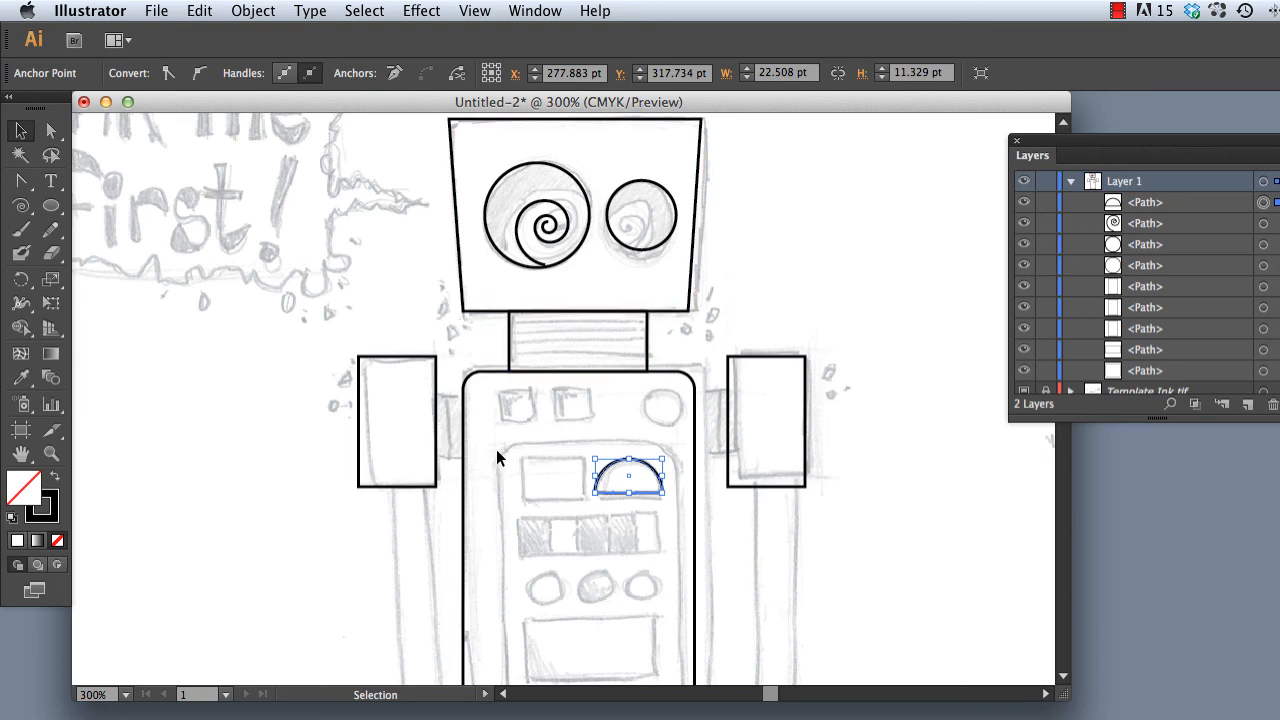
Draw a rectangle about 13 by 11 pt over the chest's upper-left square button and fill it with red CE2525.
left_click(50, 208)
left_click(150, 205)
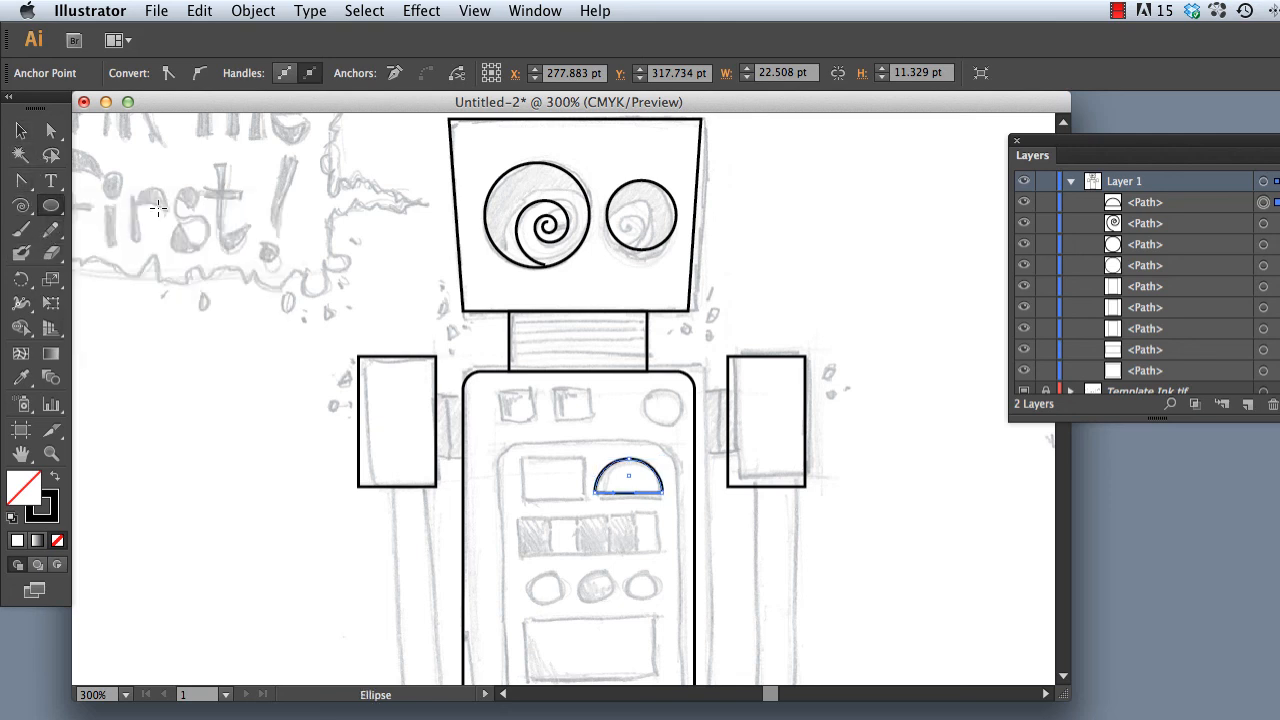
left_click_drag(498, 392, 537, 425)
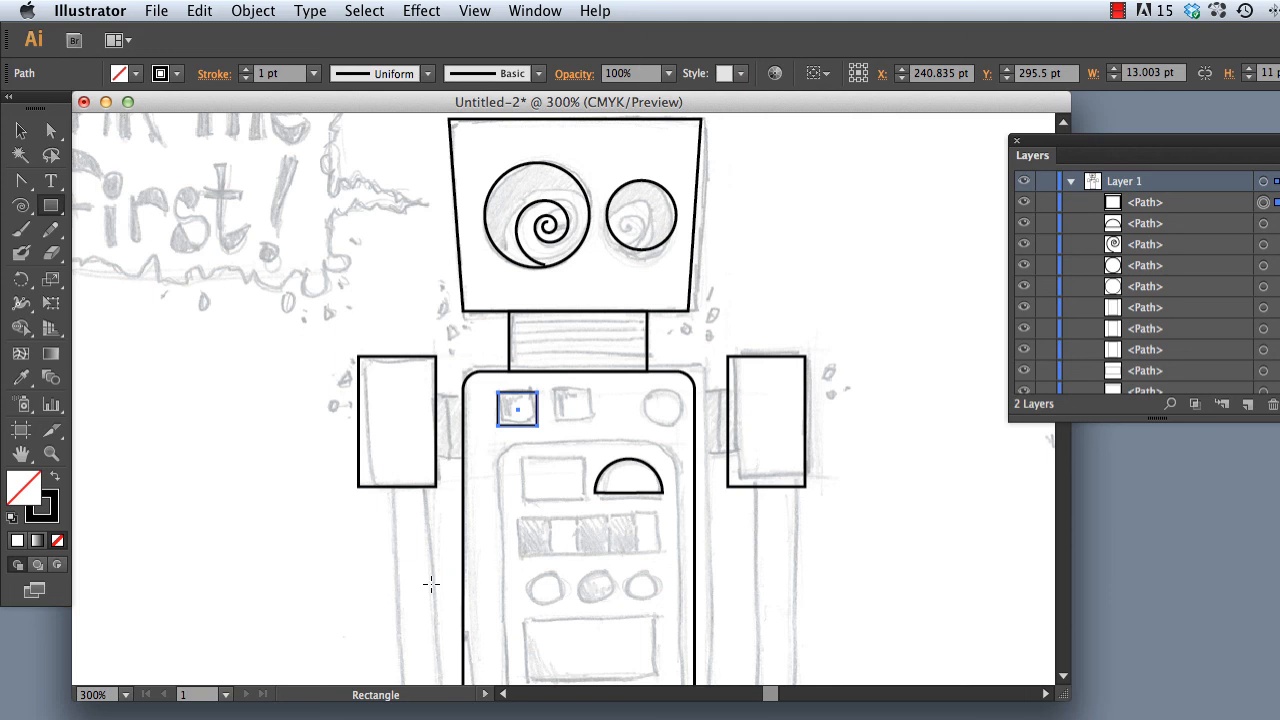
double_click(42, 505)
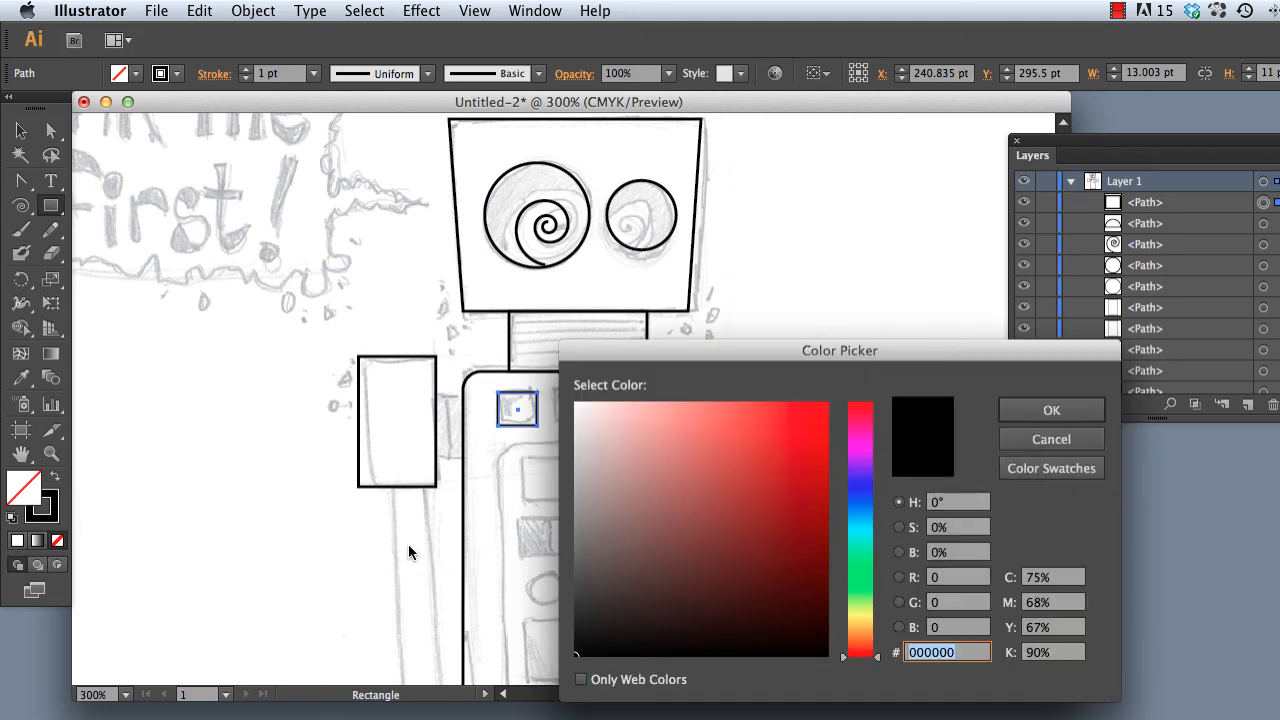
left_click_drag(711, 529, 783, 451)
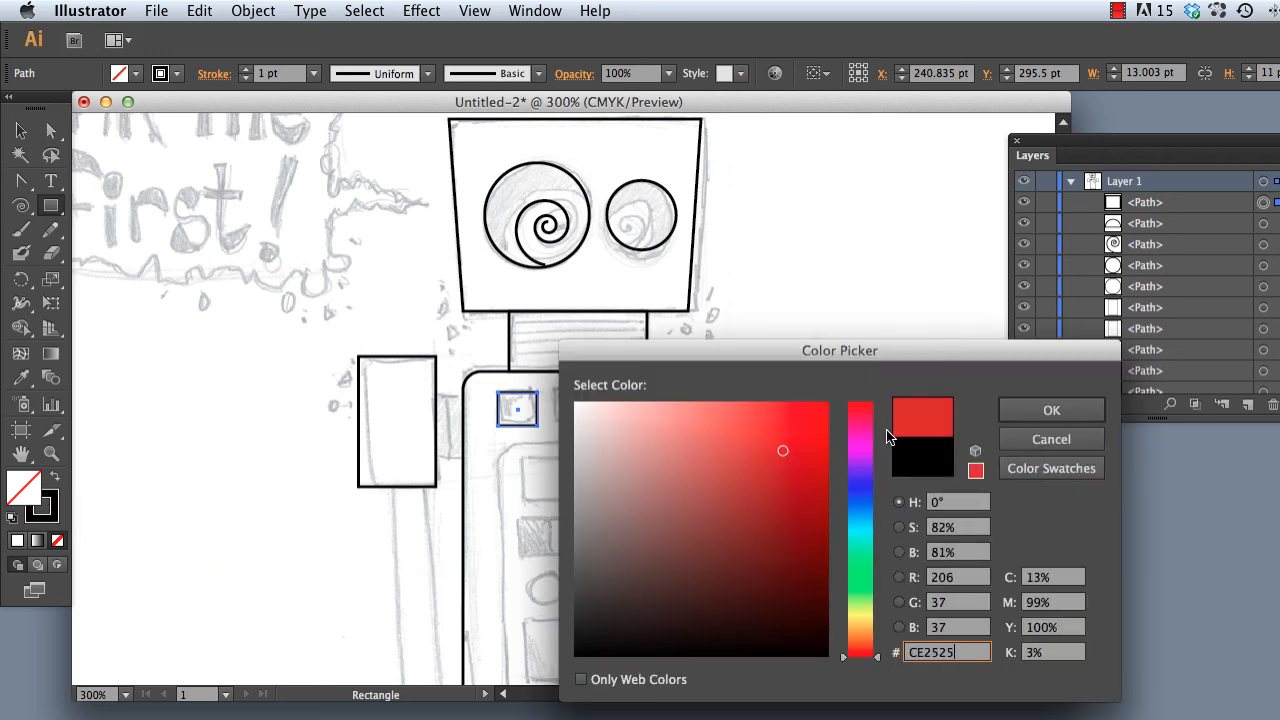
left_click(1021, 408)
left_click(21, 131)
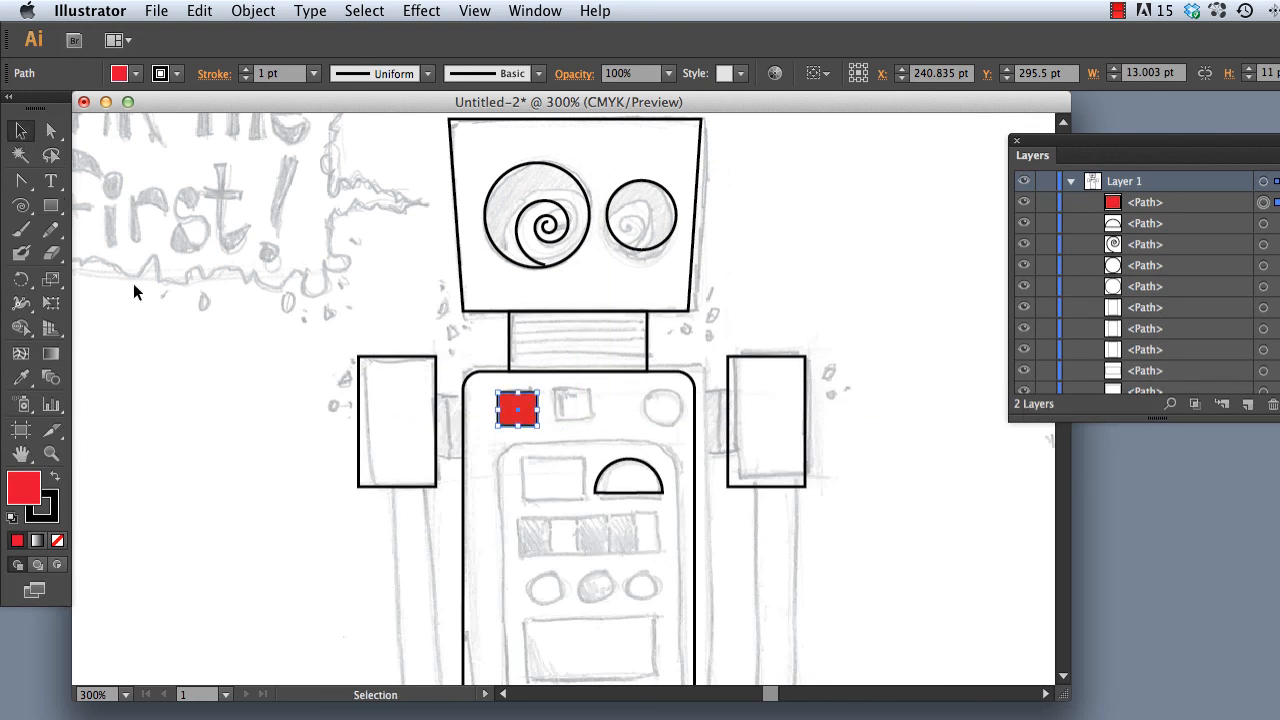
Fill the robot's rounded body rectangle with dark teal and deselect it.
left_click(466, 374)
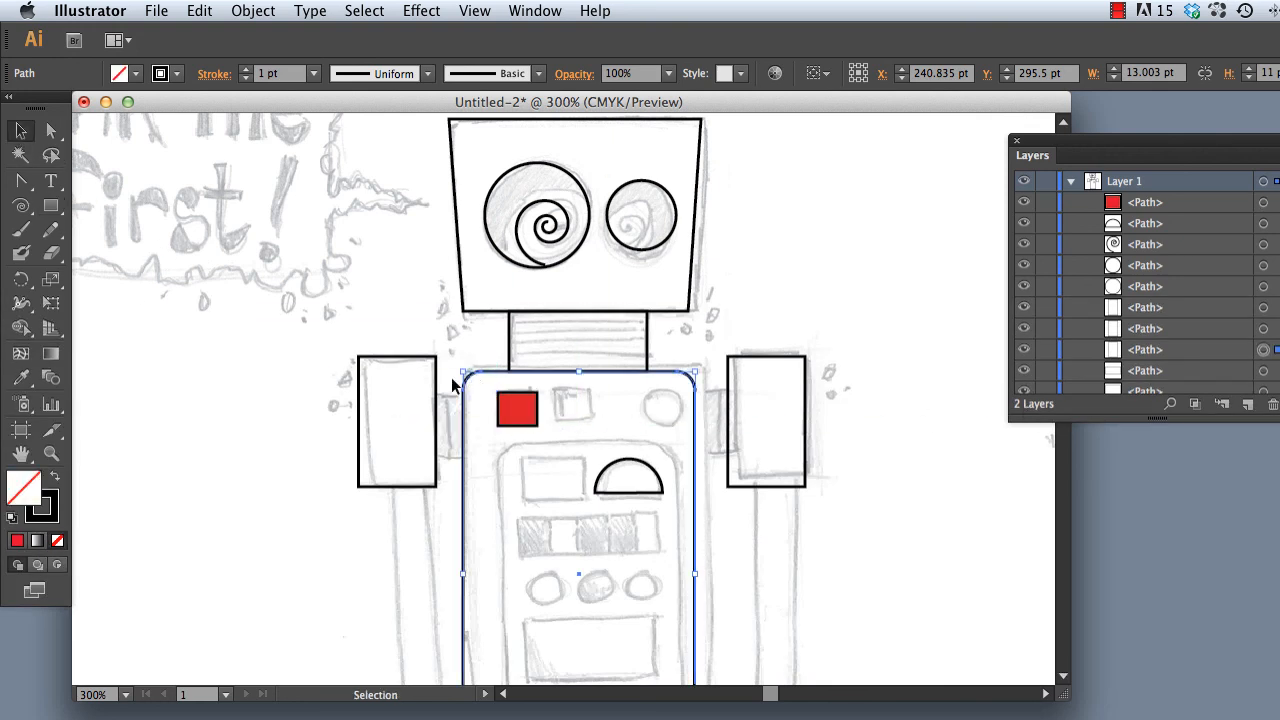
double_click(19, 500)
mouse_move(855, 508)
left_mouse_down()
mouse_move(865, 582)
mouse_move(862, 533)
left_mouse_up()
left_click_drag(771, 529, 777, 537)
left_click(1051, 410)
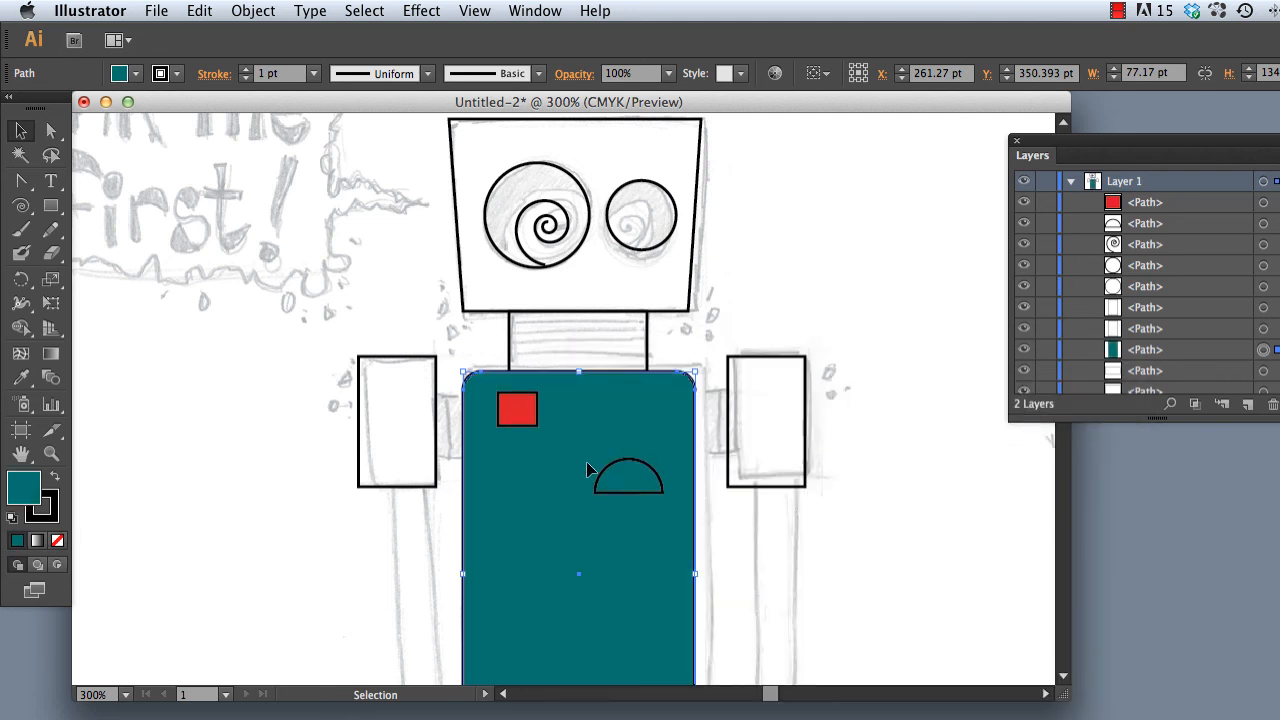
left_click(845, 507)
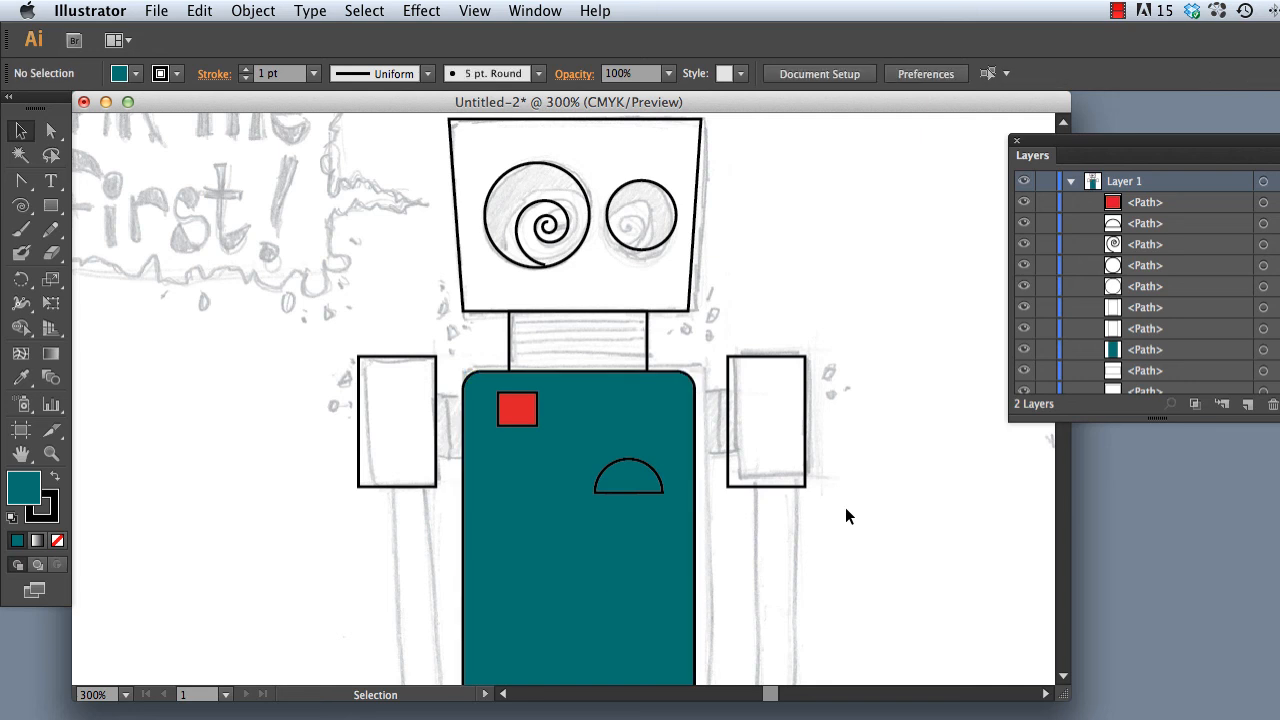
Send the red button rectangle to the back of the stacking order, behind the teal body.
left_click(527, 418)
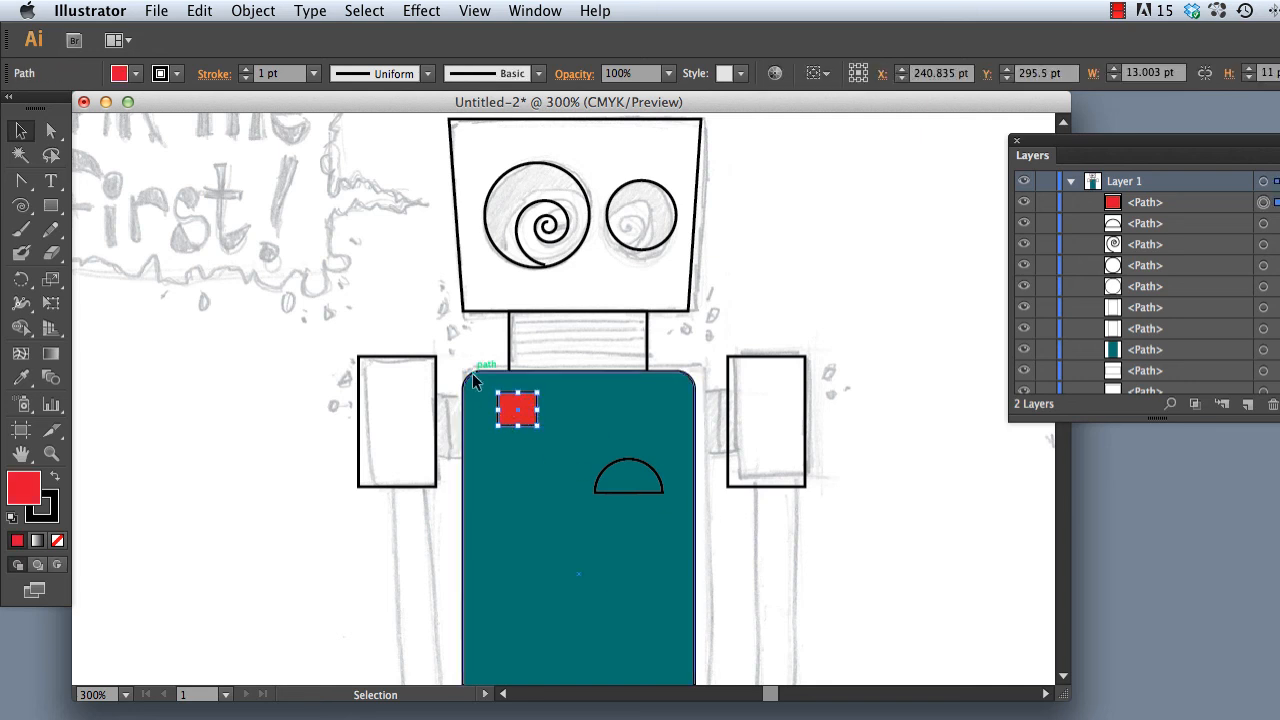
left_click(252, 11)
mouse_move(300, 54)
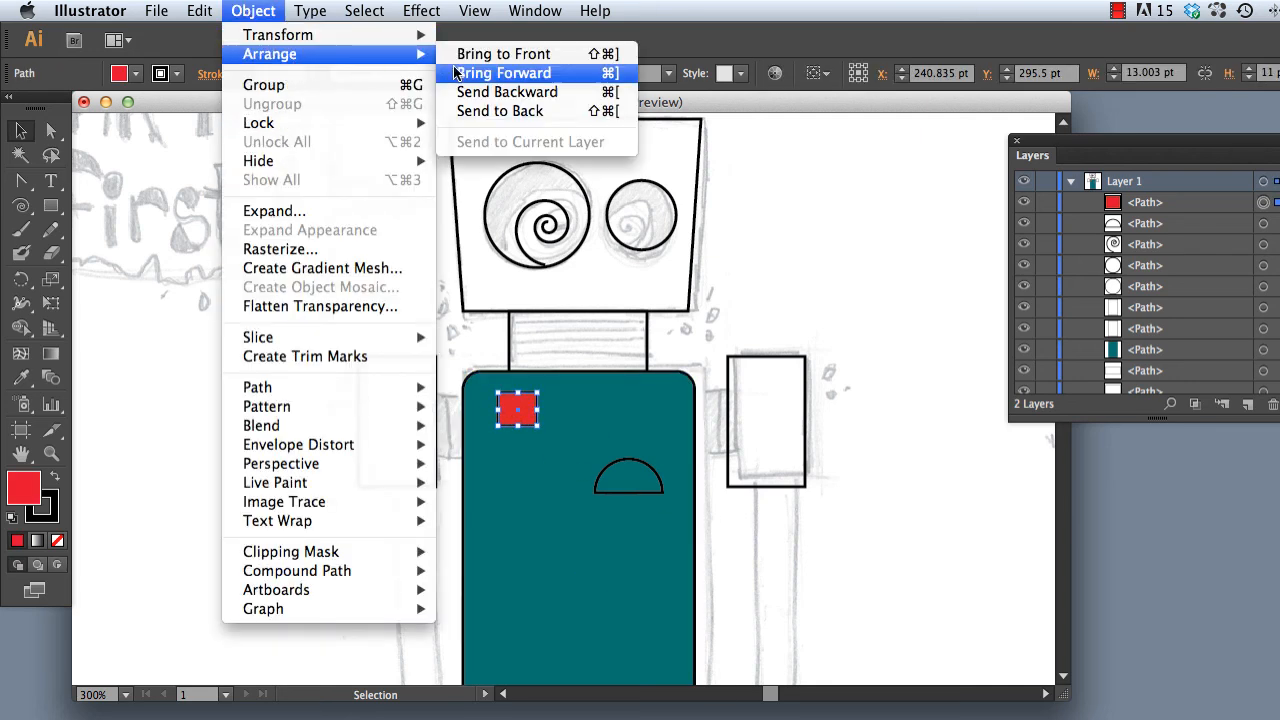
left_click(522, 111)
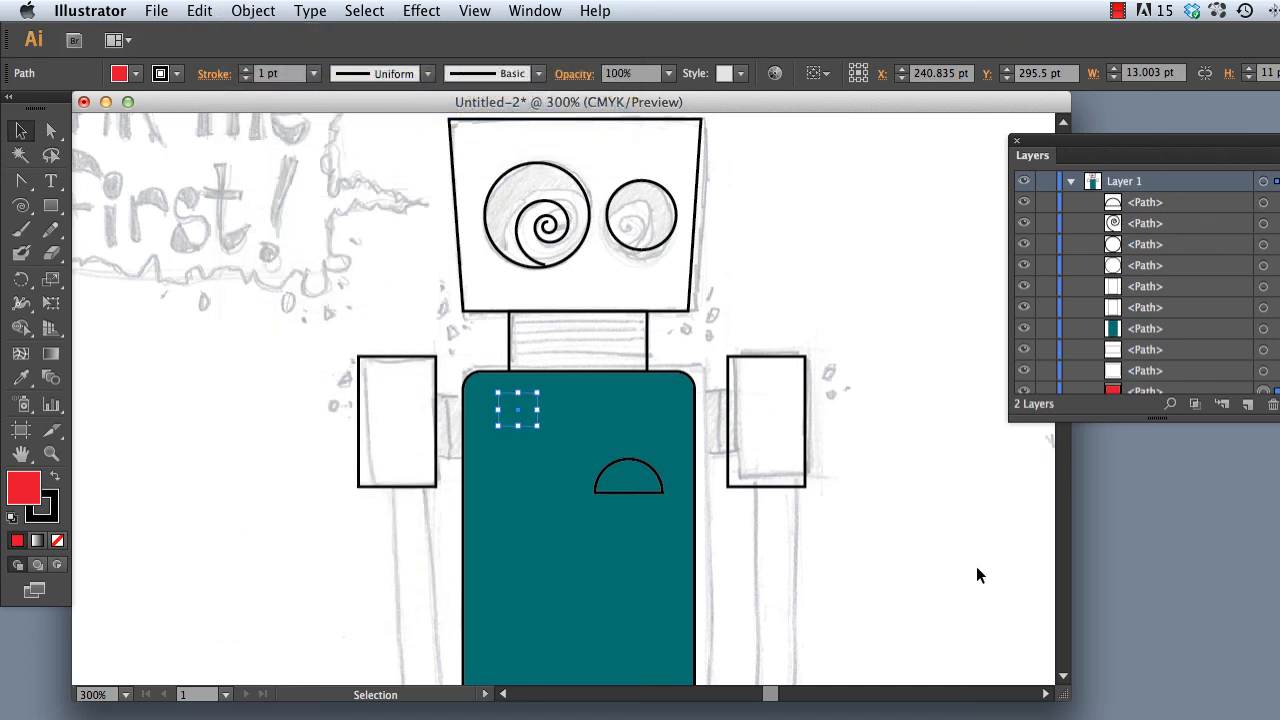
left_click(977, 567)
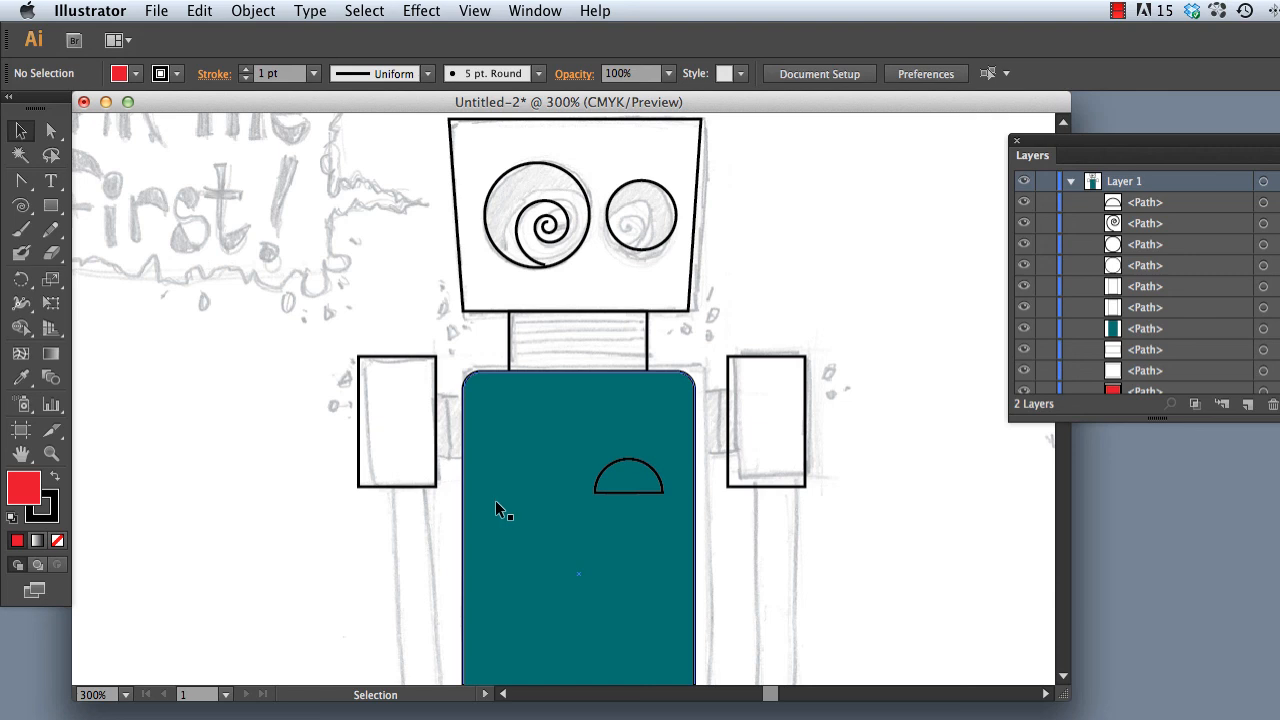
Send the teal body to the back, behind the red button, and enlarge the layer list to show every path in Layer 1.
left_click(473, 515)
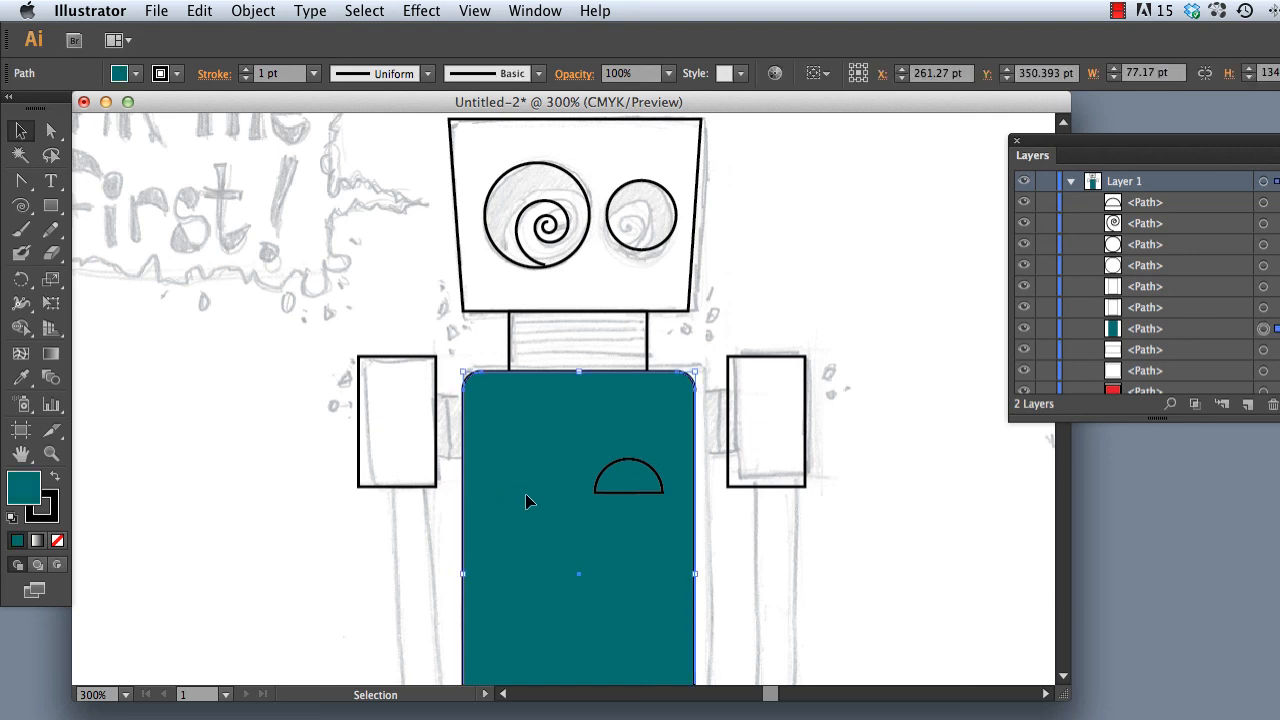
left_click(245, 14)
mouse_move(255, 54)
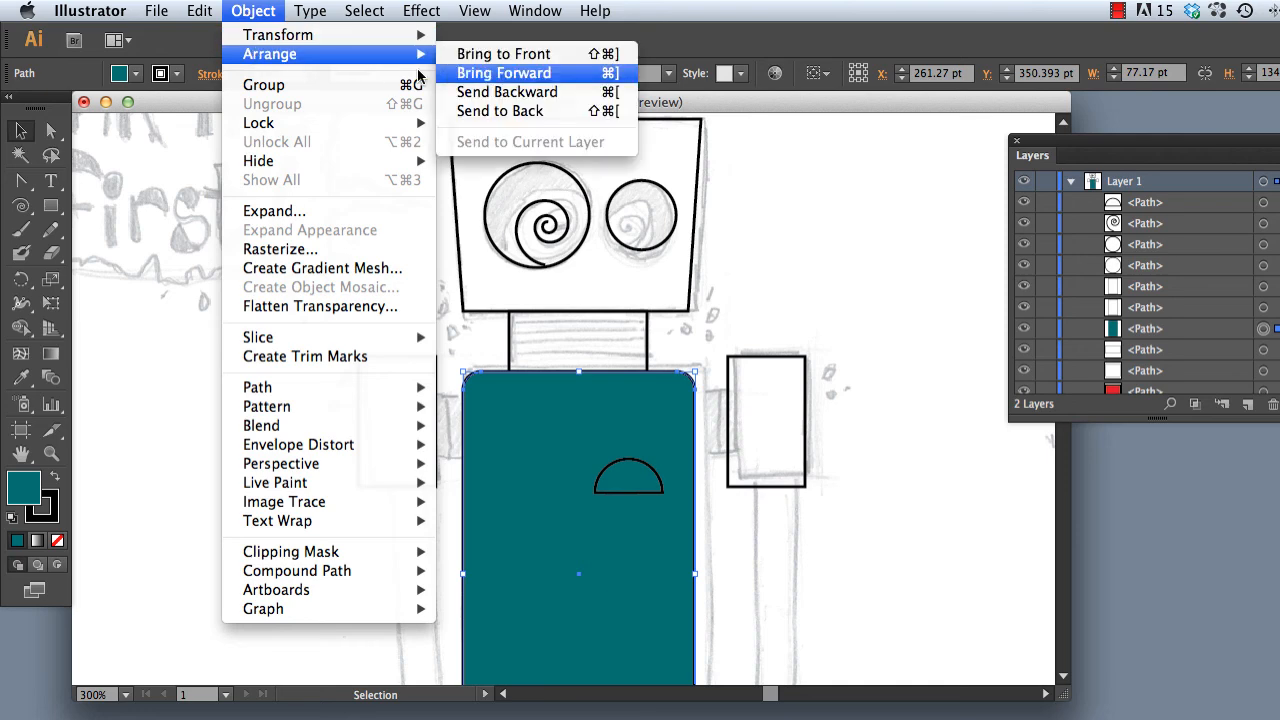
left_click(508, 115)
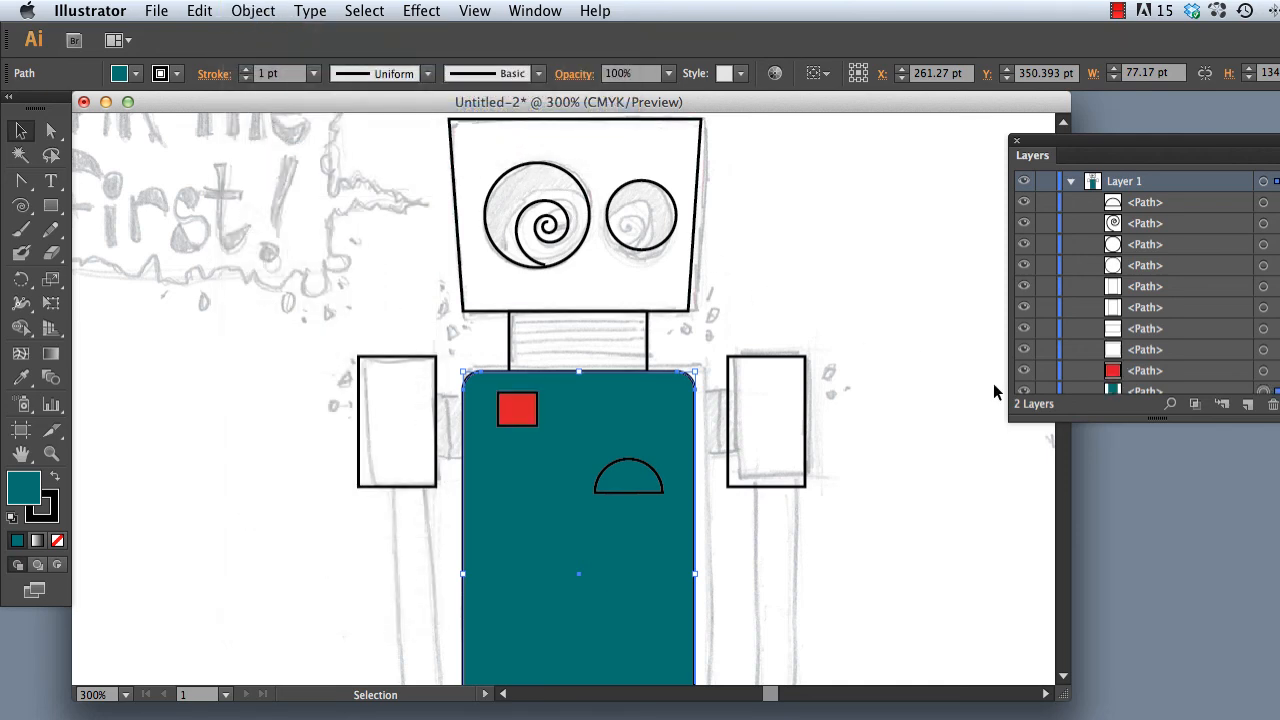
mouse_move(1157, 418)
left_mouse_down()
mouse_move(1157, 504)
mouse_move(1157, 491)
left_mouse_up()
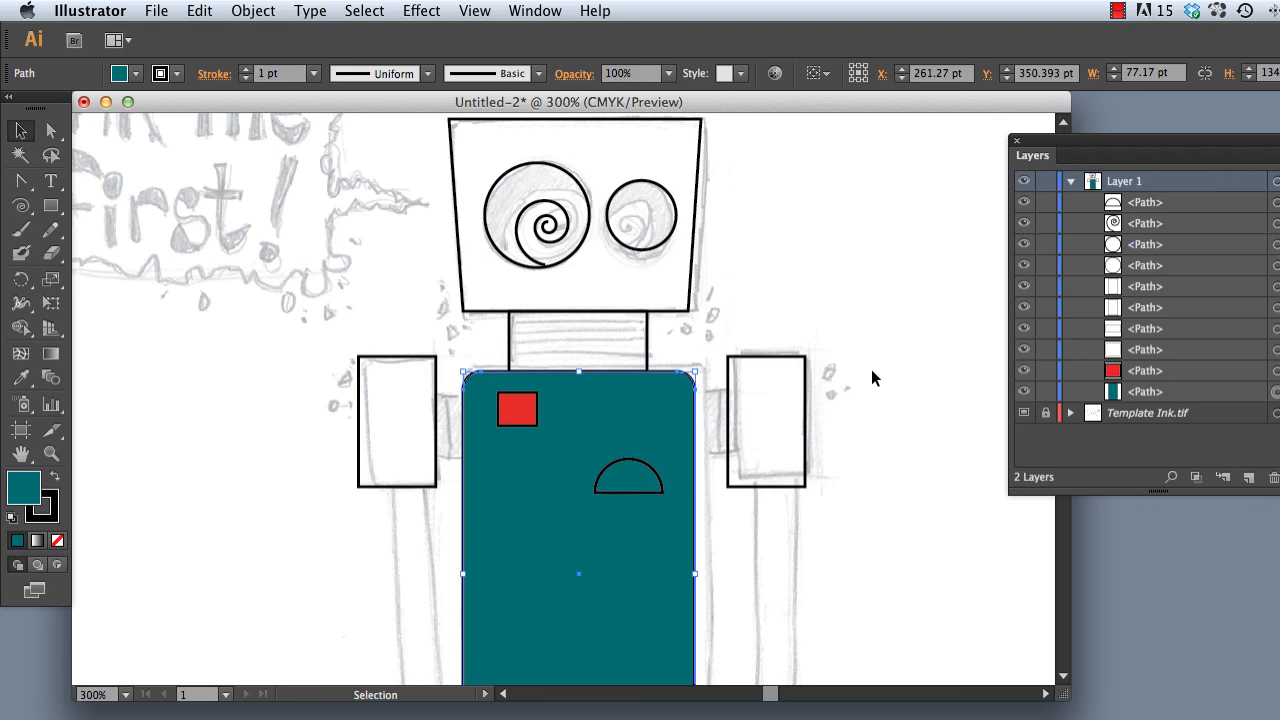
key("super")
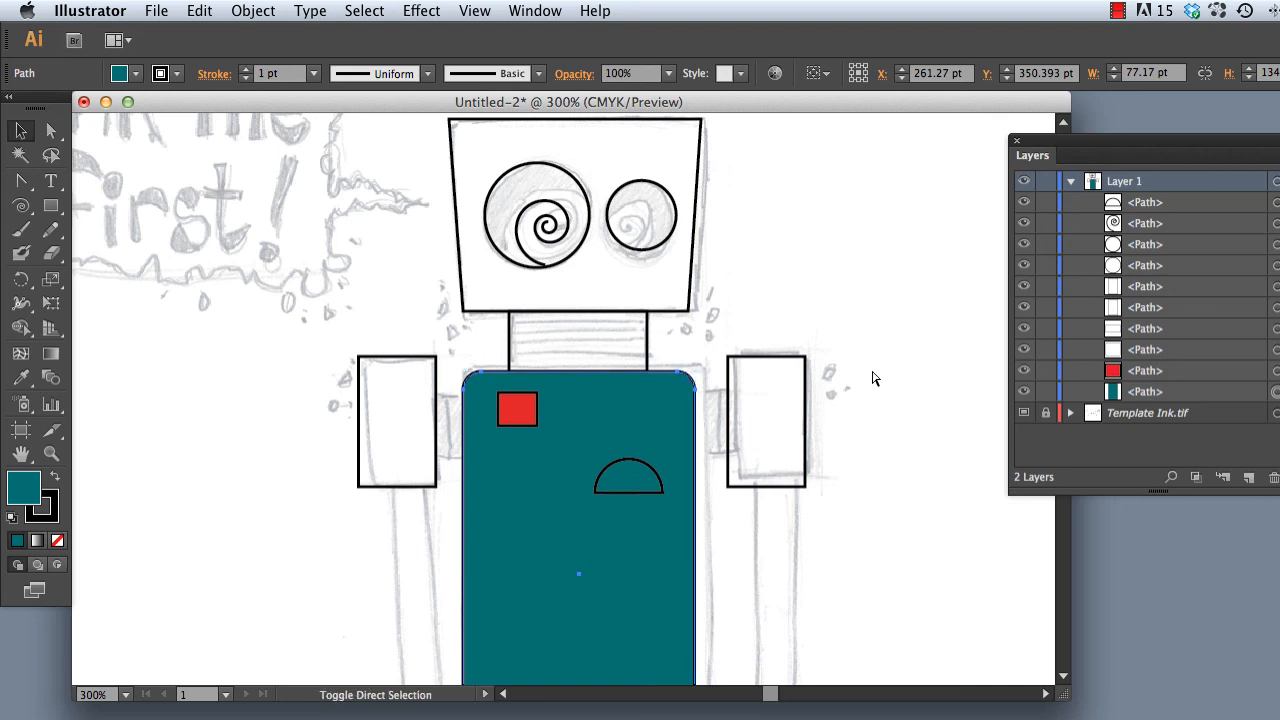